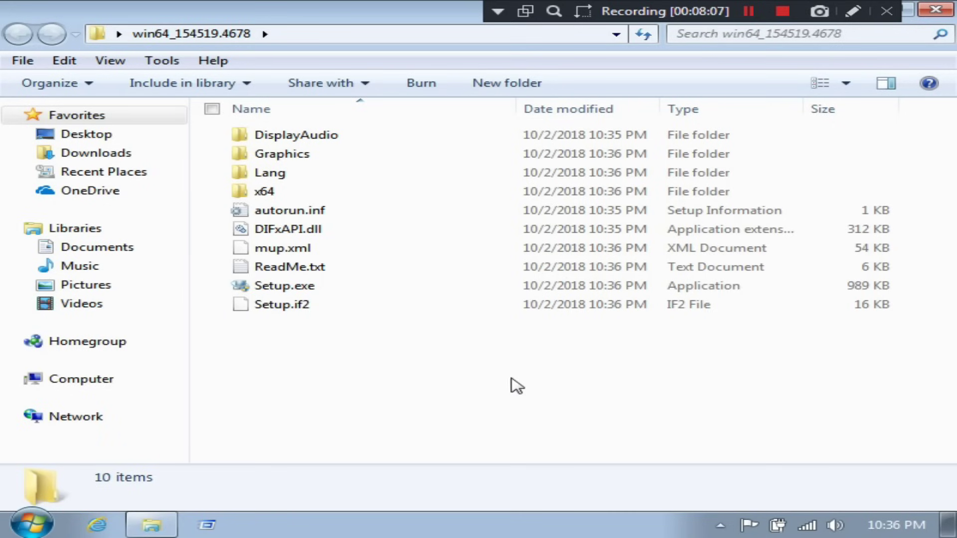
Step: Run Setup.exe from win64_154519.4678 and dismiss its minimum-requirements error
click(279, 286)
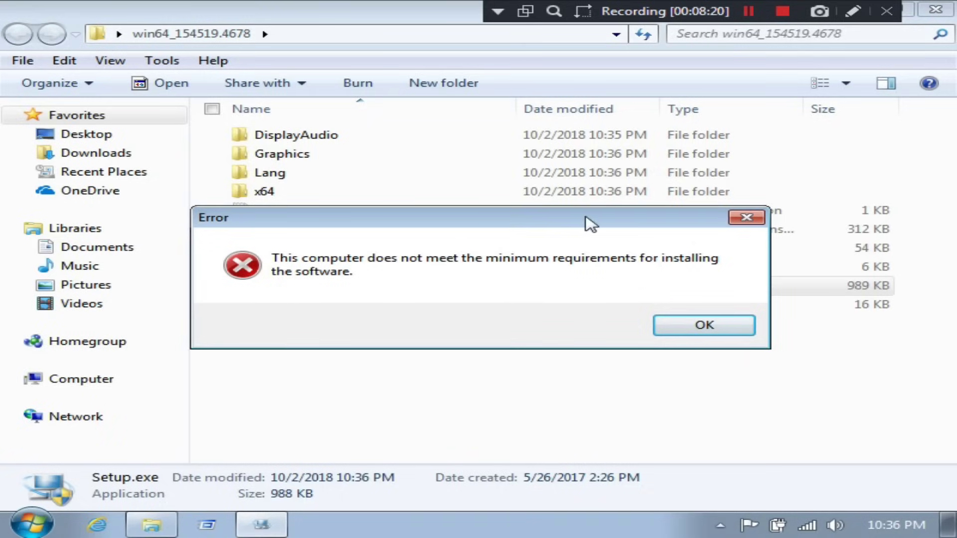
click(707, 323)
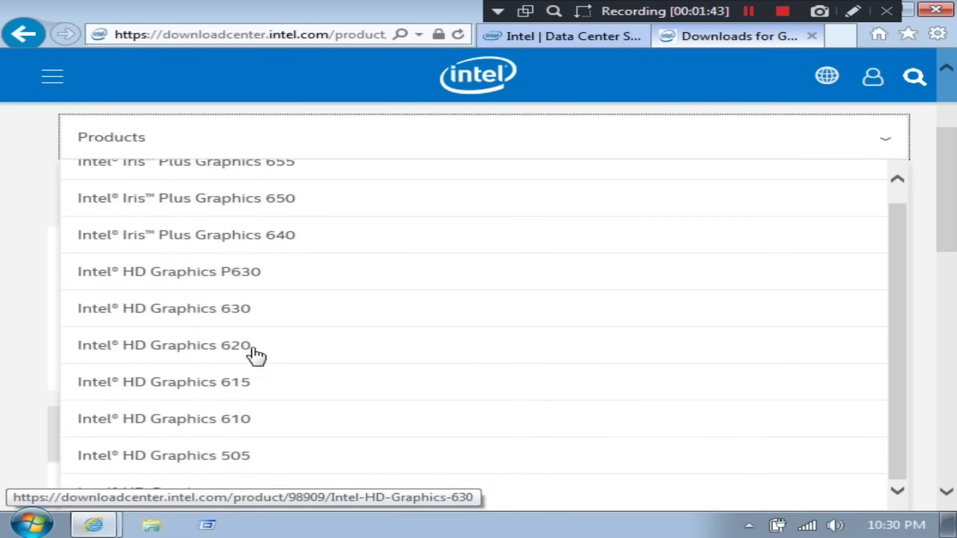
scroll(253, 348, down, 1)
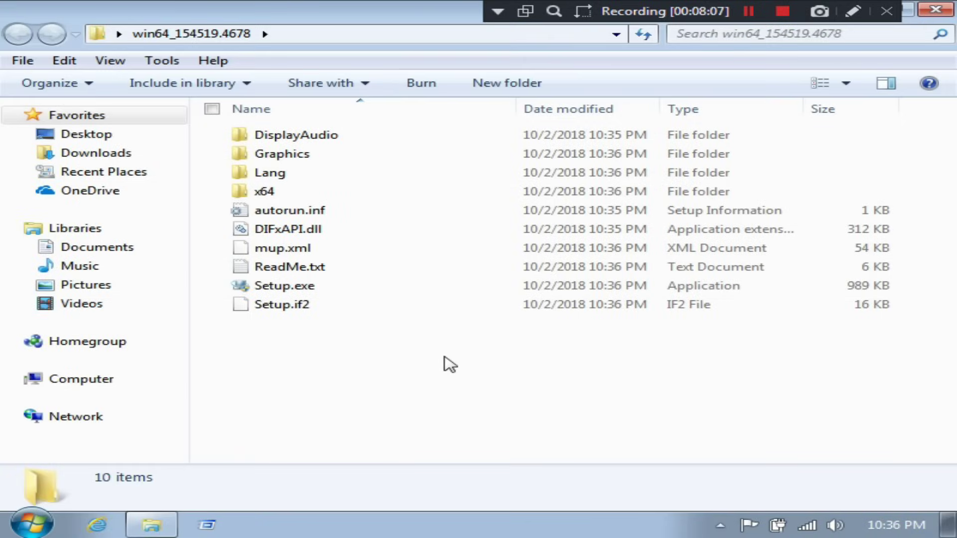
Step: Retry Setup.exe, dismiss the error again, and pick an available Wi-Fi network
click(283, 287)
double_click(282, 287)
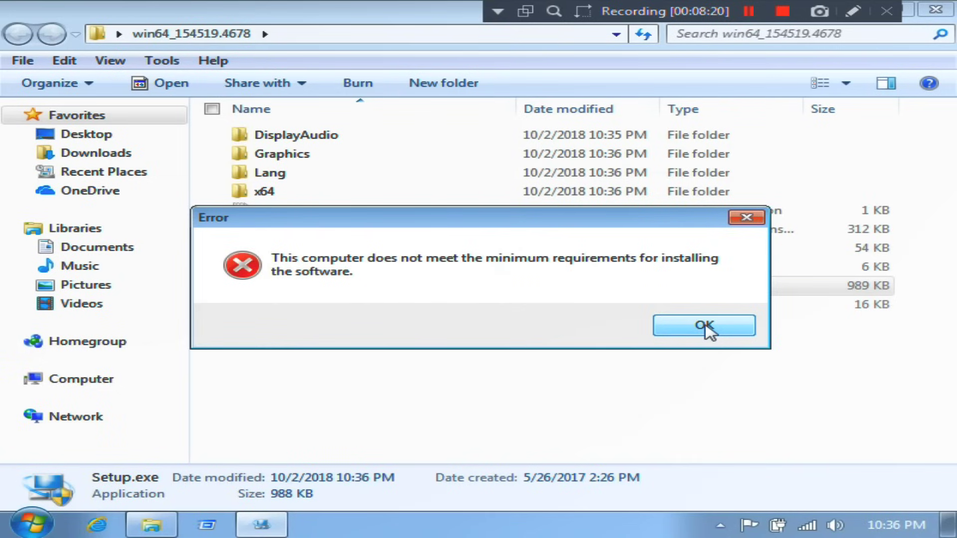
click(705, 326)
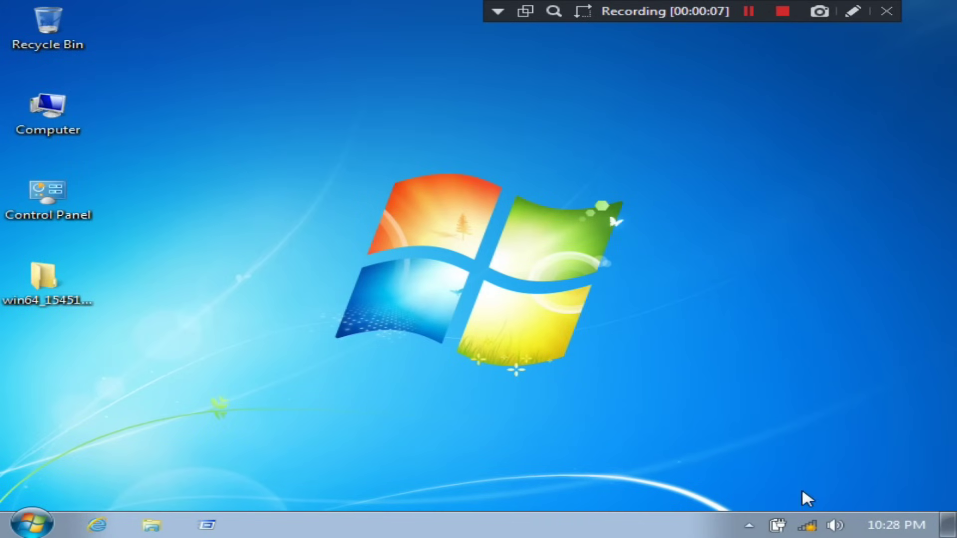
click(809, 525)
click(768, 271)
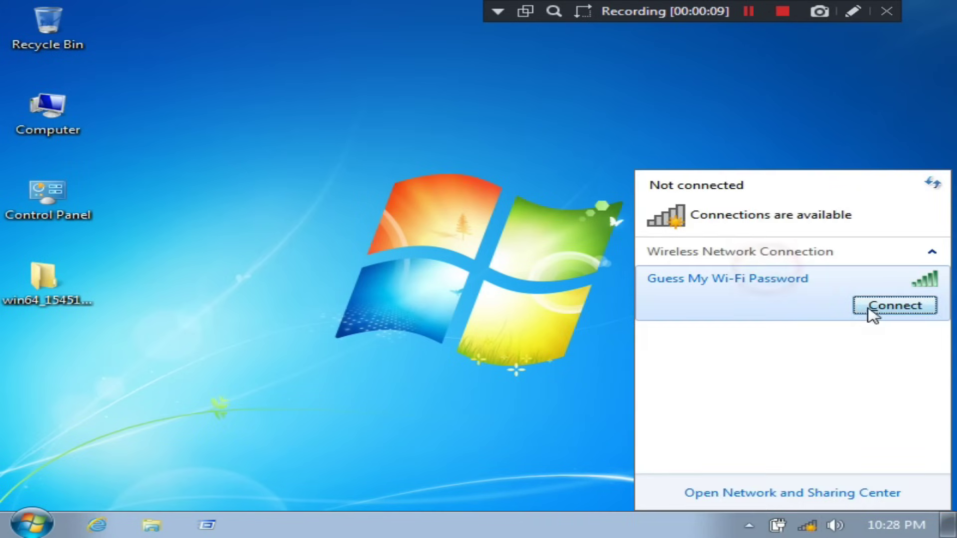
click(866, 306)
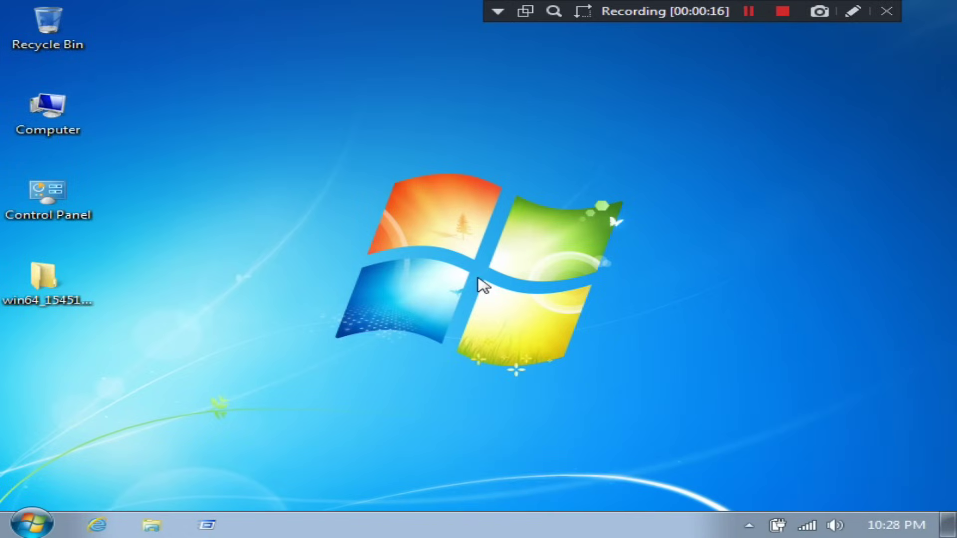
click(94, 524)
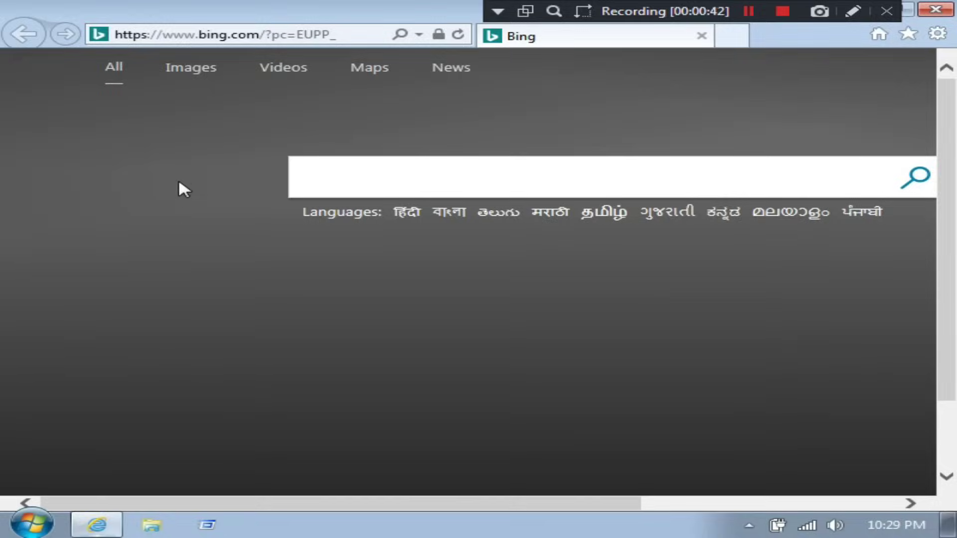
click(235, 33)
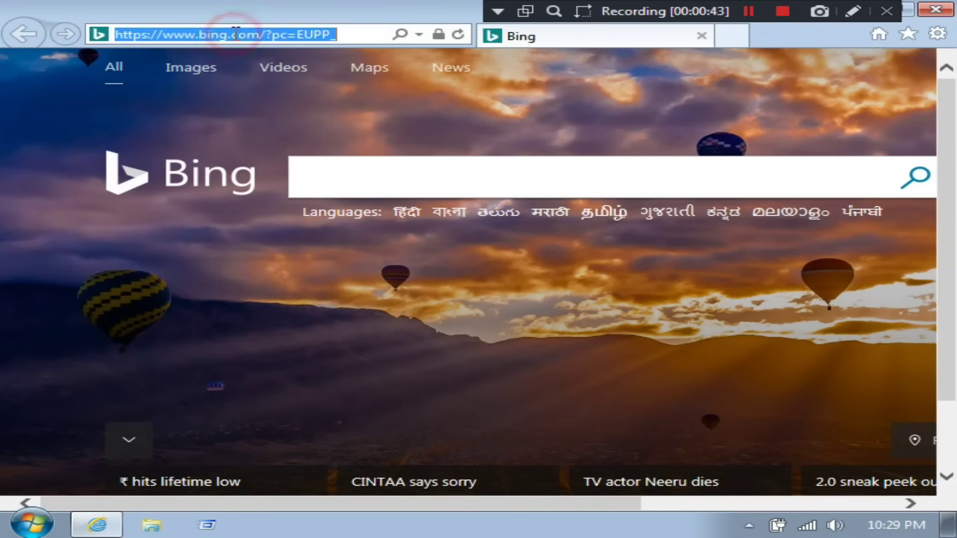
text(www.intel.com)
key(Return)
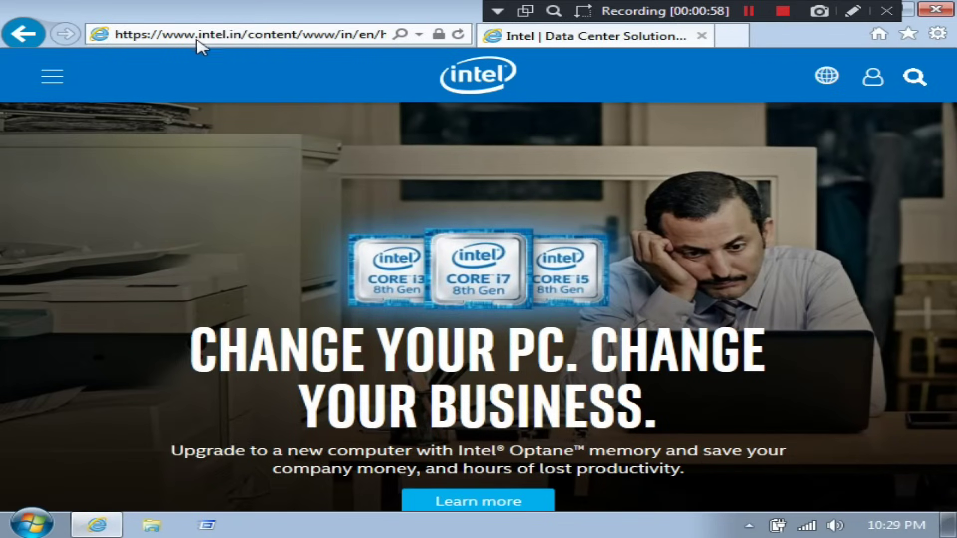
Step: Go to Support > Downloads & Drivers > Browse for Drivers on Intel's site
click(52, 81)
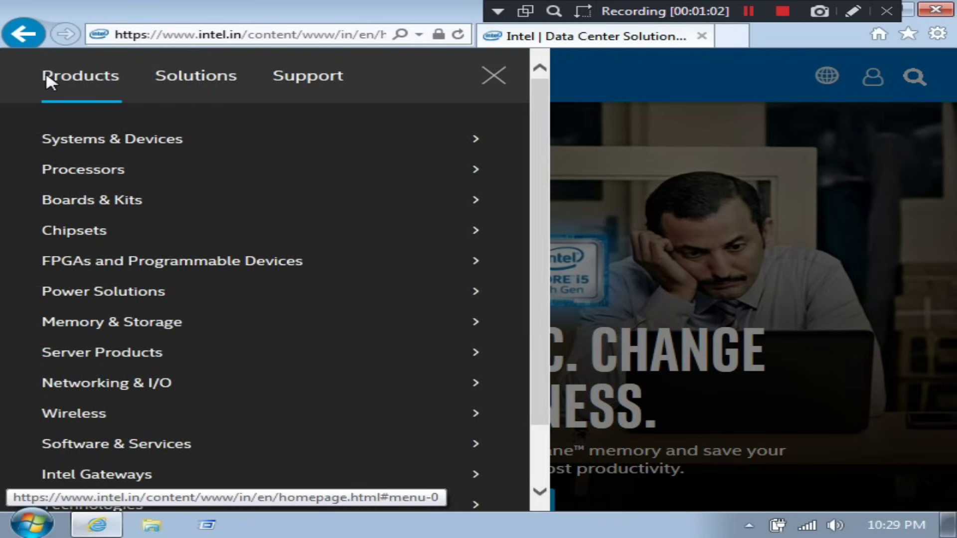
click(322, 84)
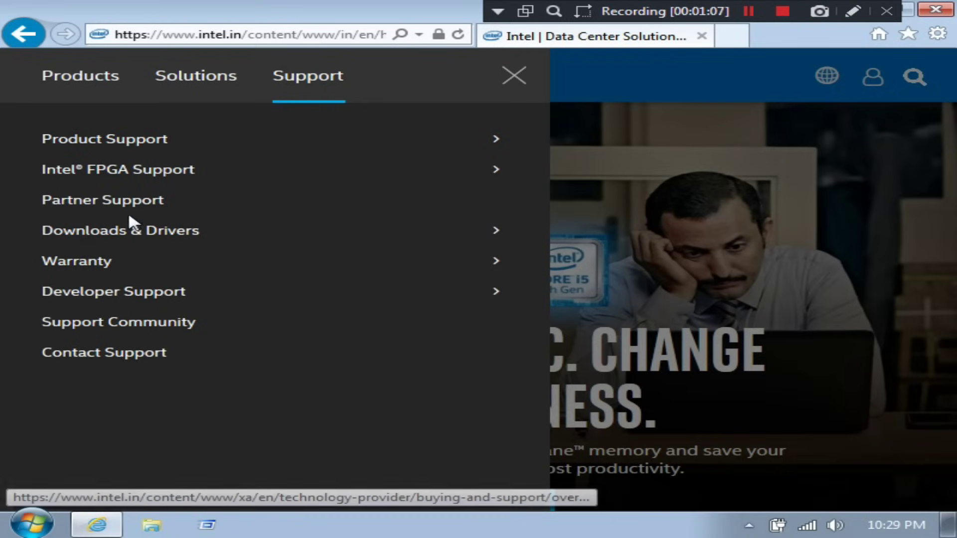
click(118, 232)
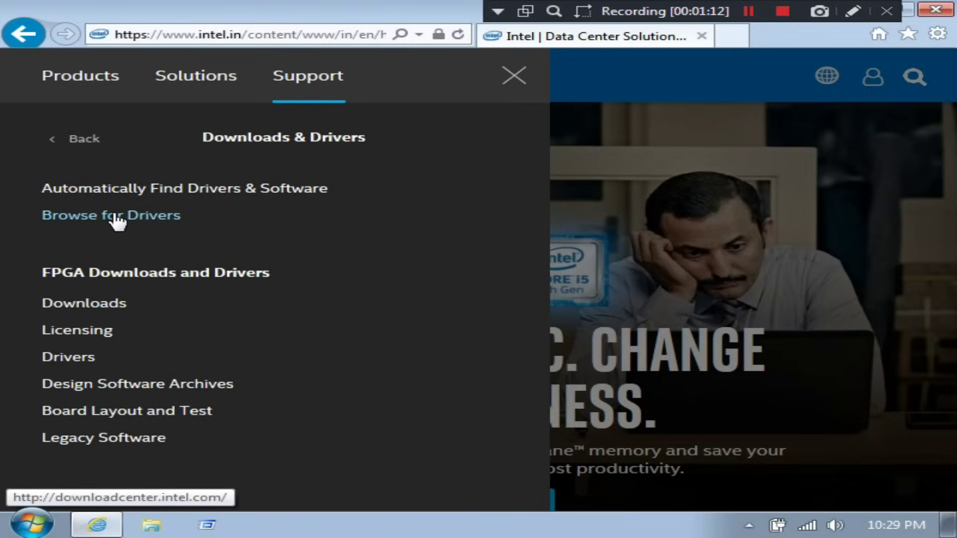
click(115, 216)
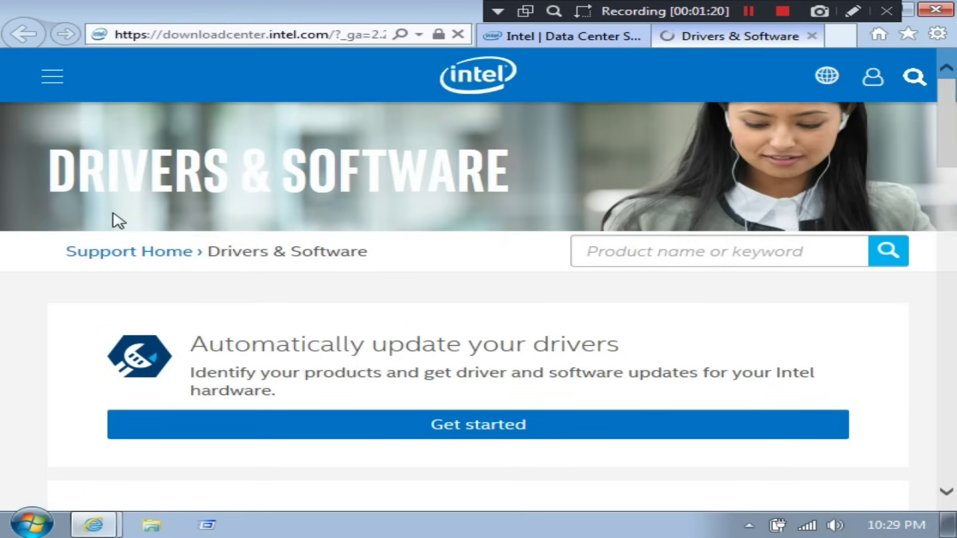
Step: Select Graphics Drivers, then 7th Generation graphics, then Intel HD Graphics 620 as the product
scroll(115, 223, down, 5)
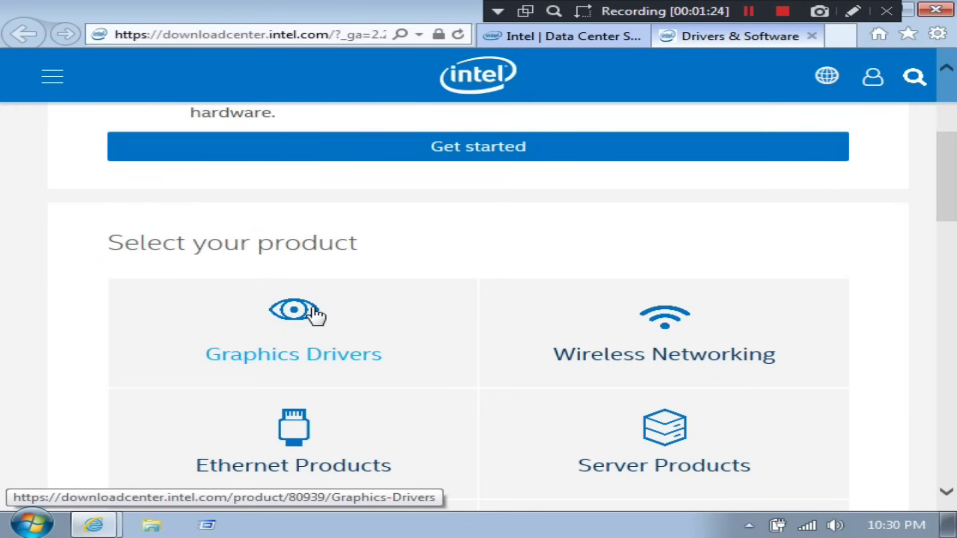
click(305, 319)
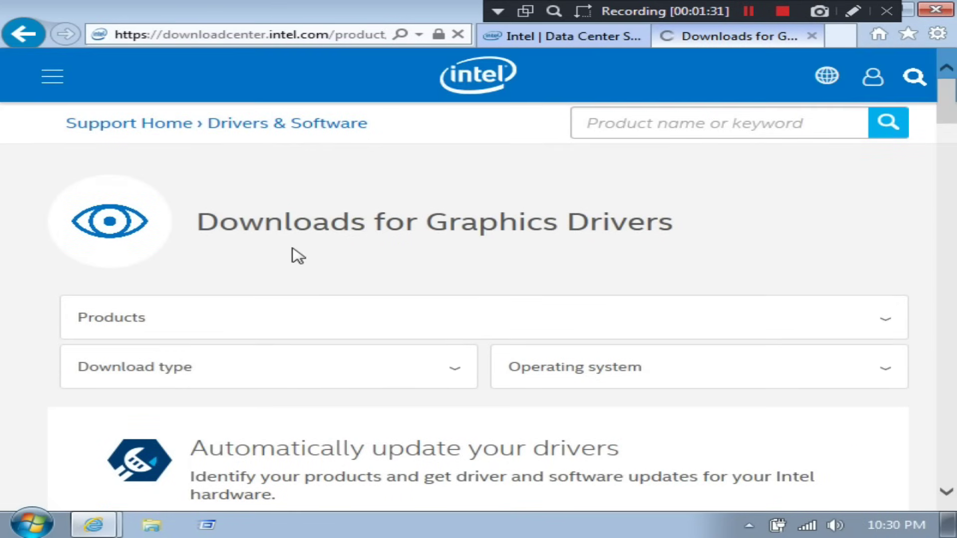
click(222, 319)
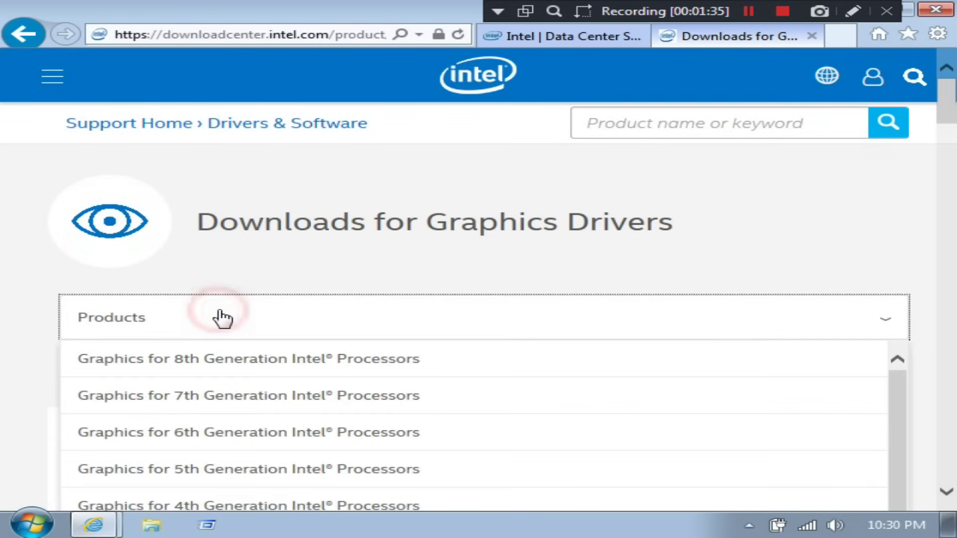
click(207, 397)
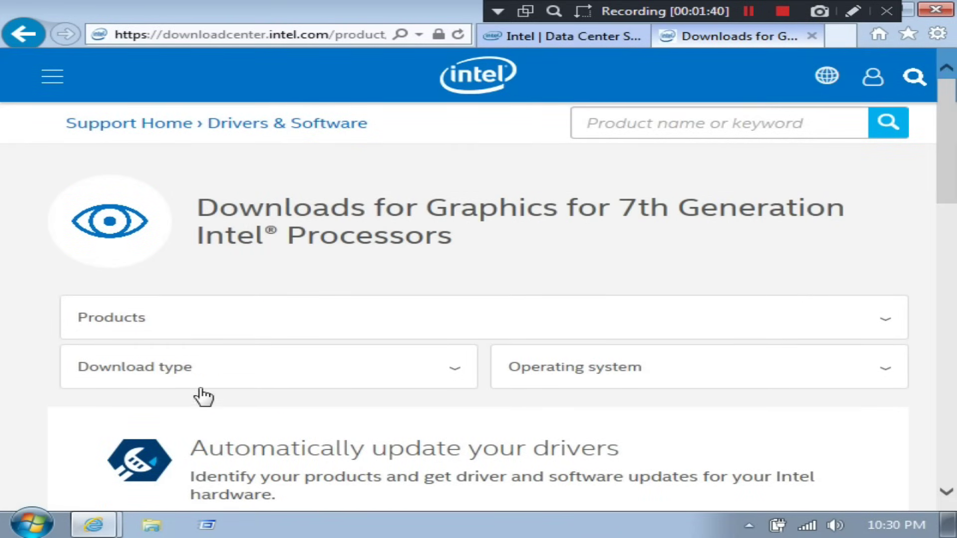
click(169, 320)
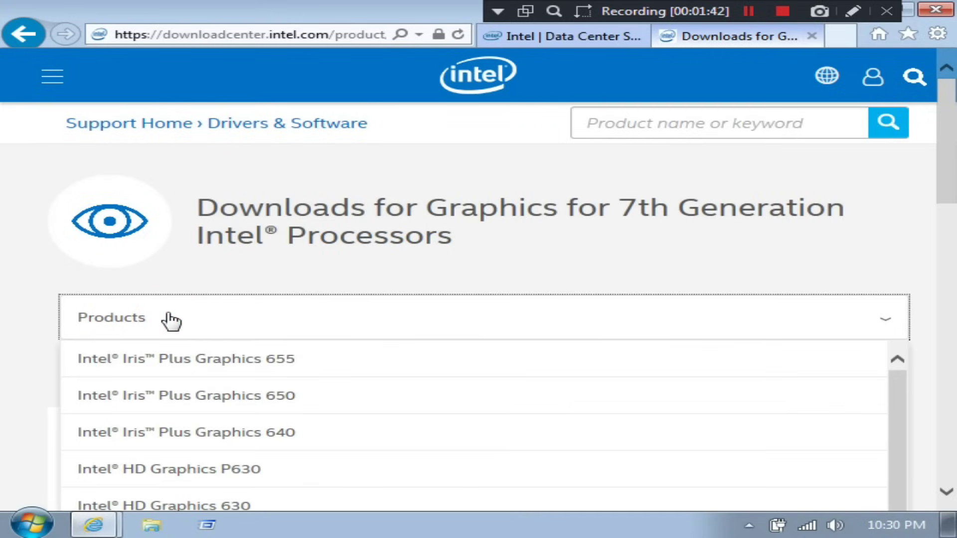
scroll(247, 354, down, 4)
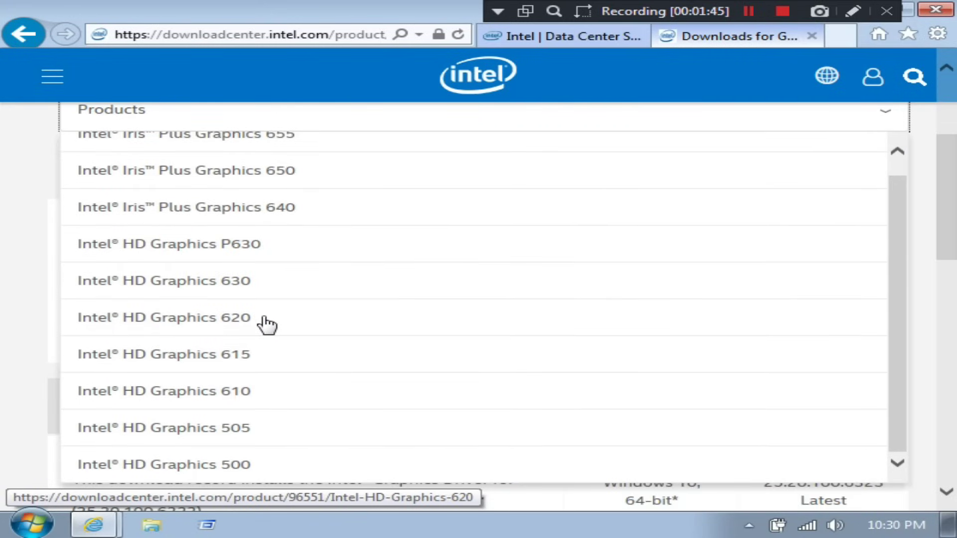
click(258, 325)
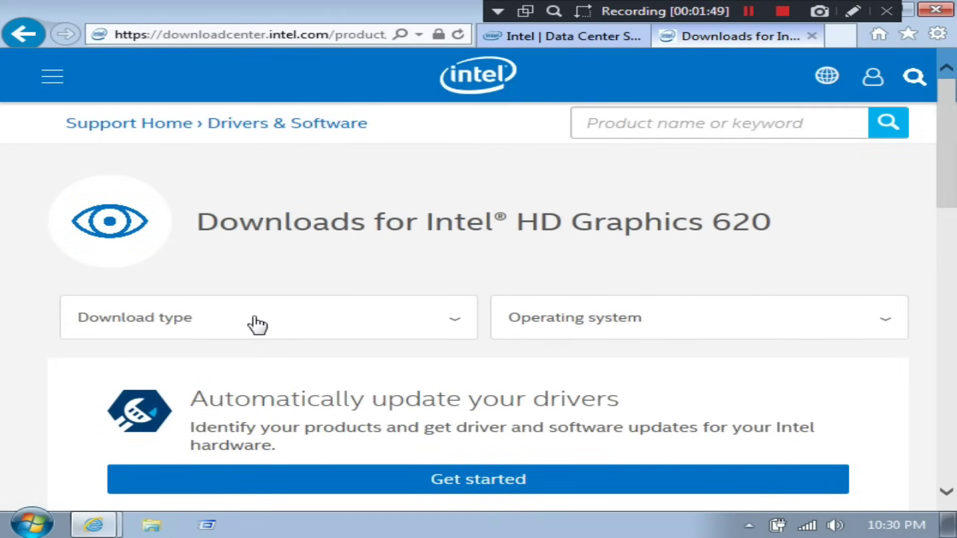
Step: Filter to Drivers for Windows 7, 64-bit and highlight version 15.45.19.4678
click(258, 325)
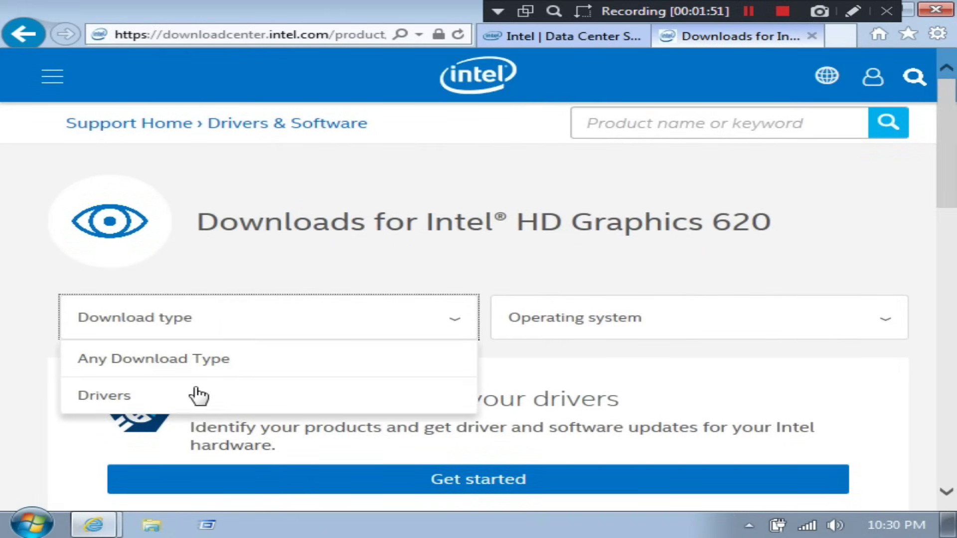
click(198, 401)
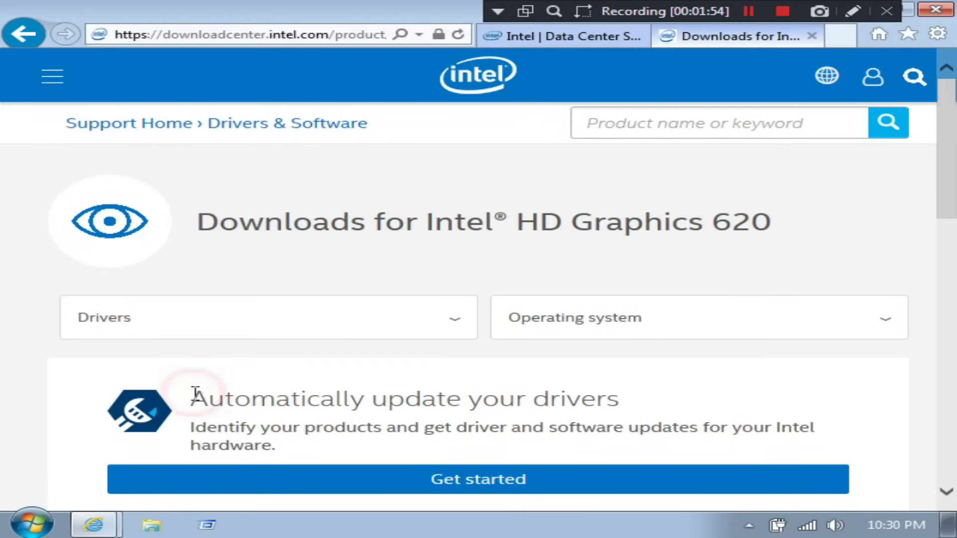
click(583, 322)
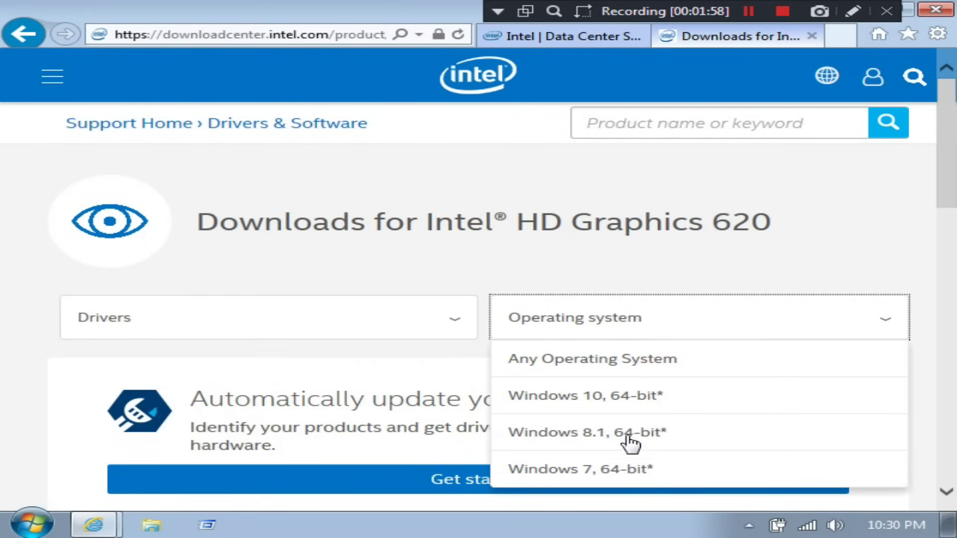
click(634, 471)
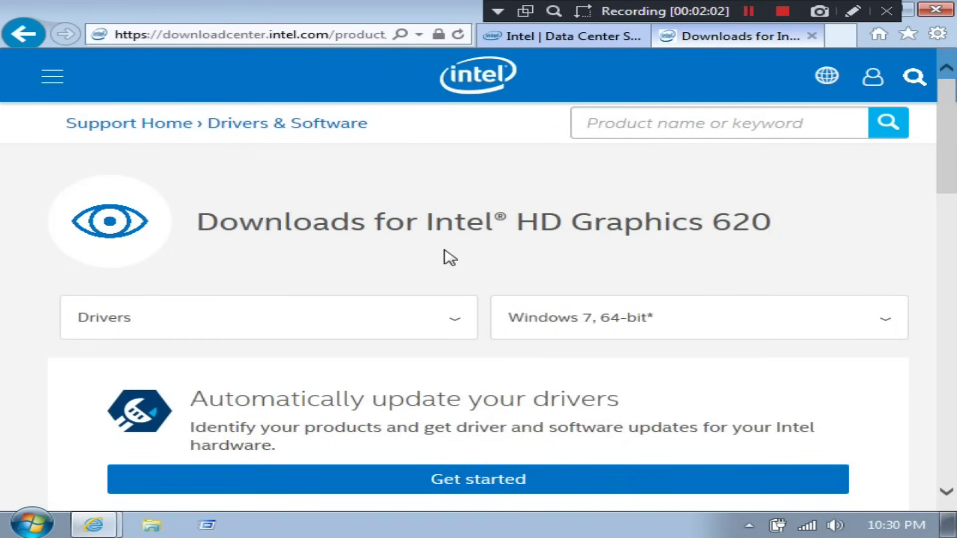
scroll(438, 252, down, 5)
scroll(441, 252, down, 4)
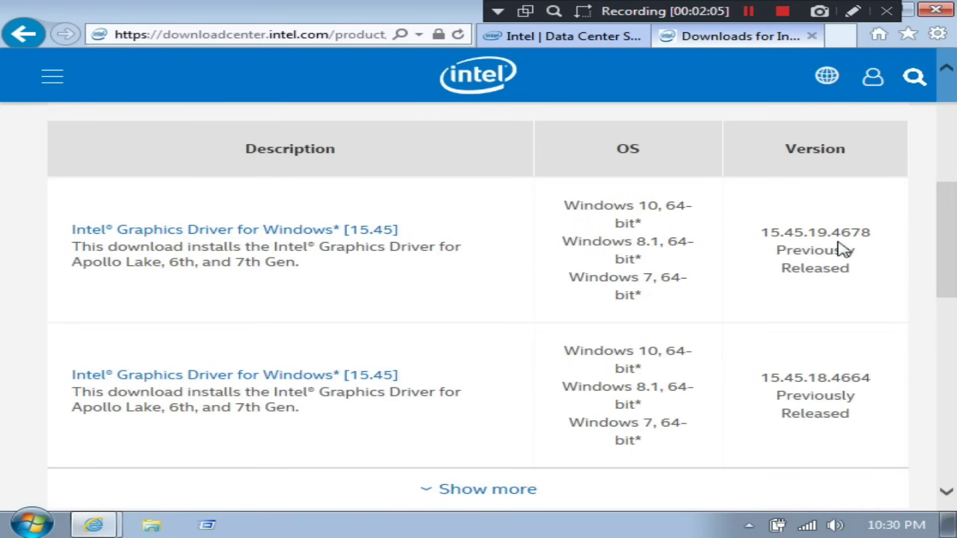
drag(766, 232, 896, 241)
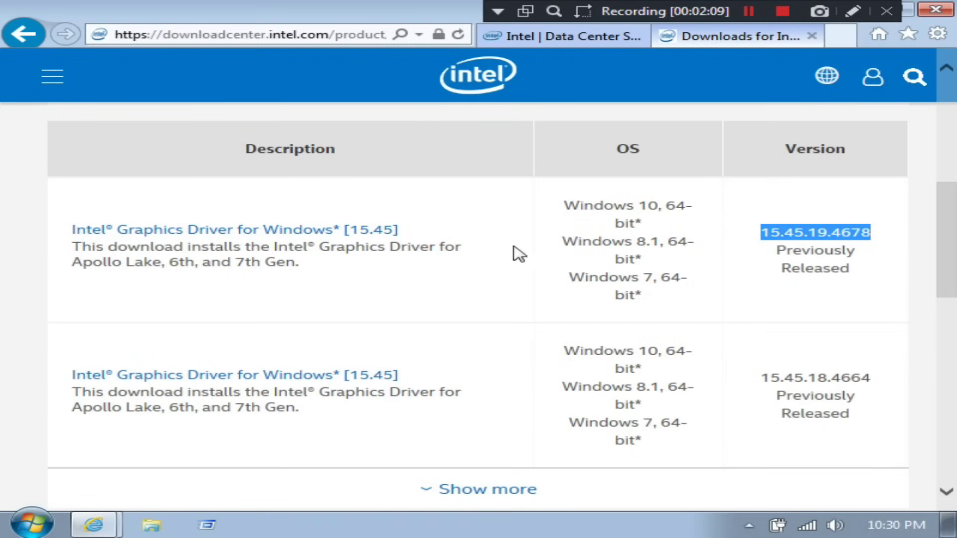
Step: Open the Graphics Driver 15.45.19.4678 page and request the win64_154519.4678.zip download
click(293, 232)
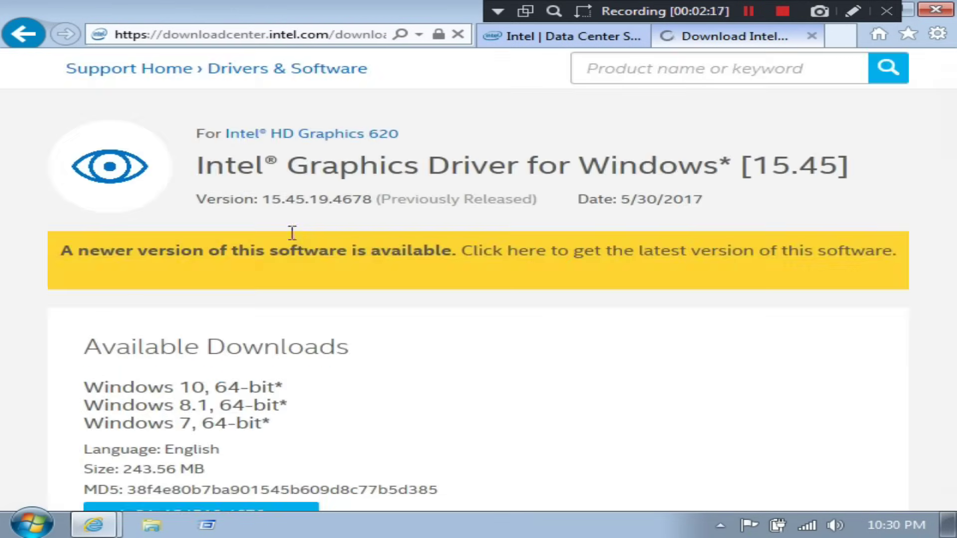
scroll(293, 237, down, 8)
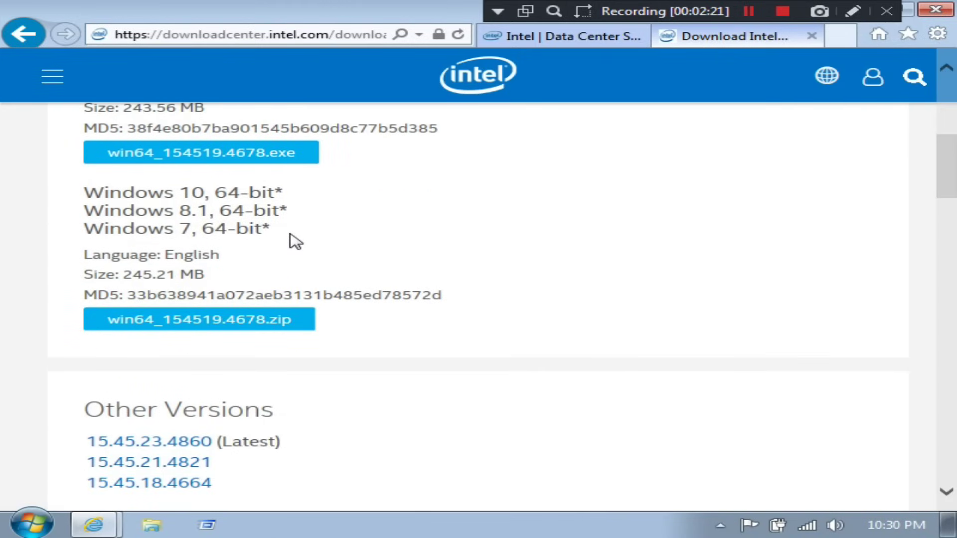
click(200, 333)
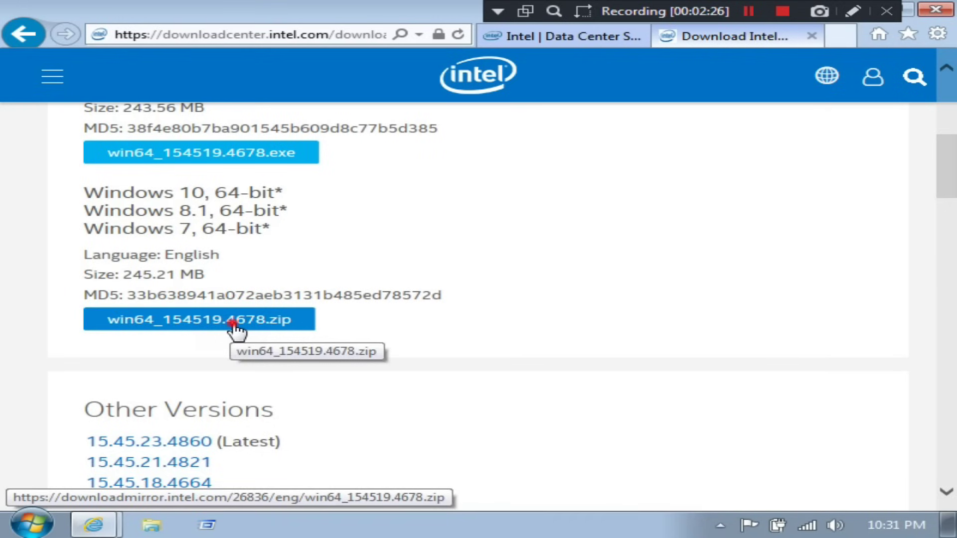
click(233, 327)
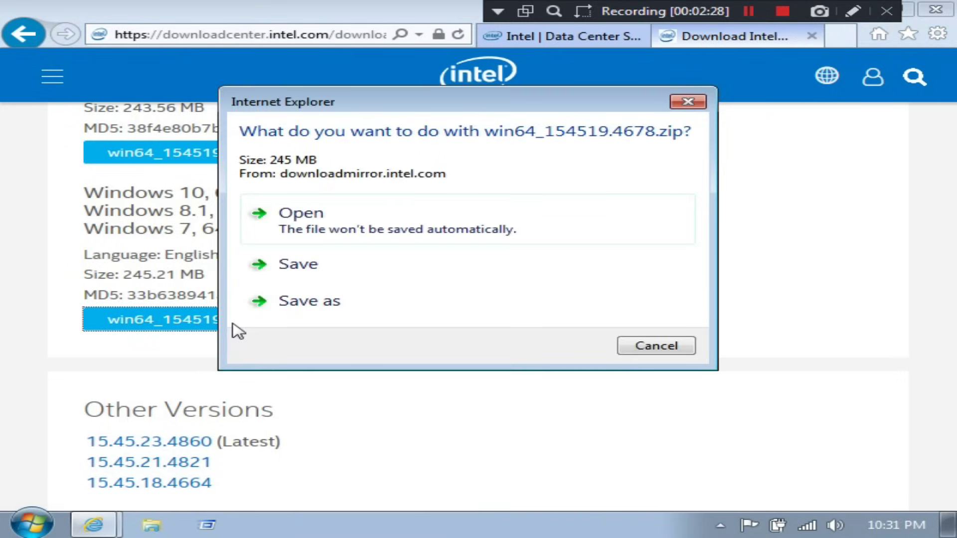
Step: Save win64_154519.4678.zip to the Desktop and close the downloads list once finished
click(313, 303)
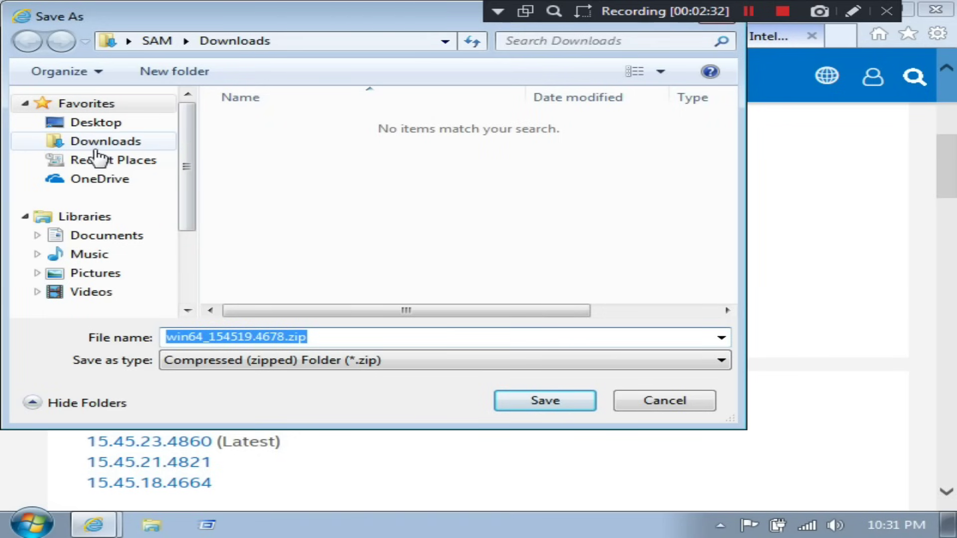
click(80, 125)
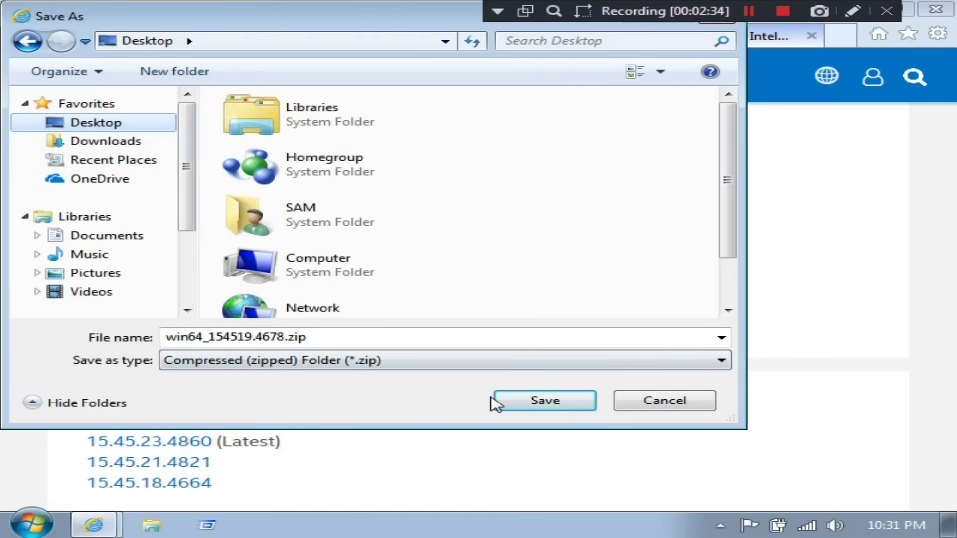
click(548, 399)
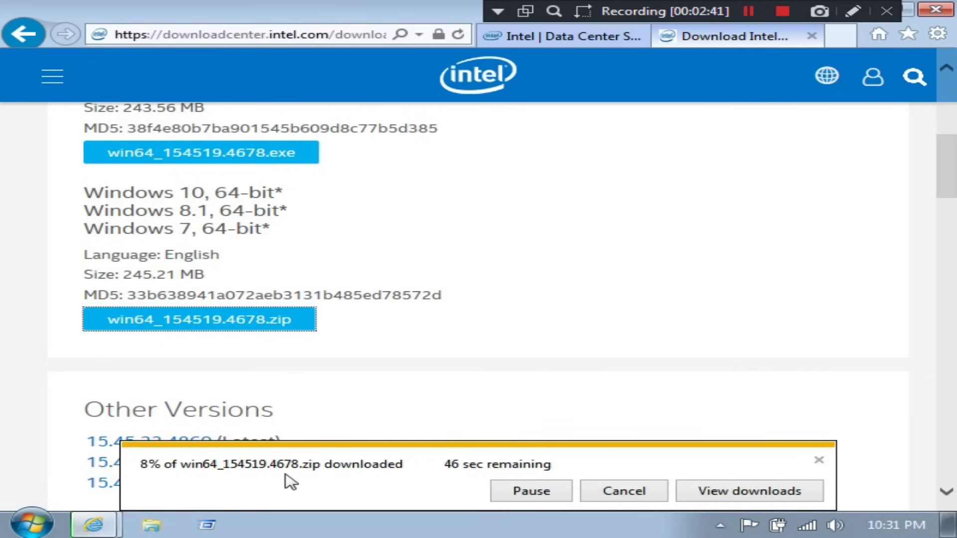
click(733, 491)
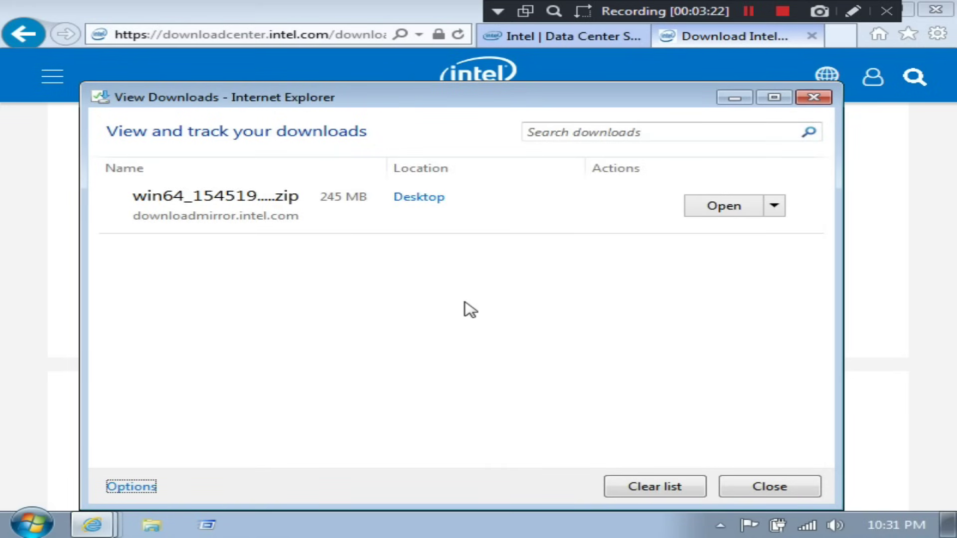
click(816, 99)
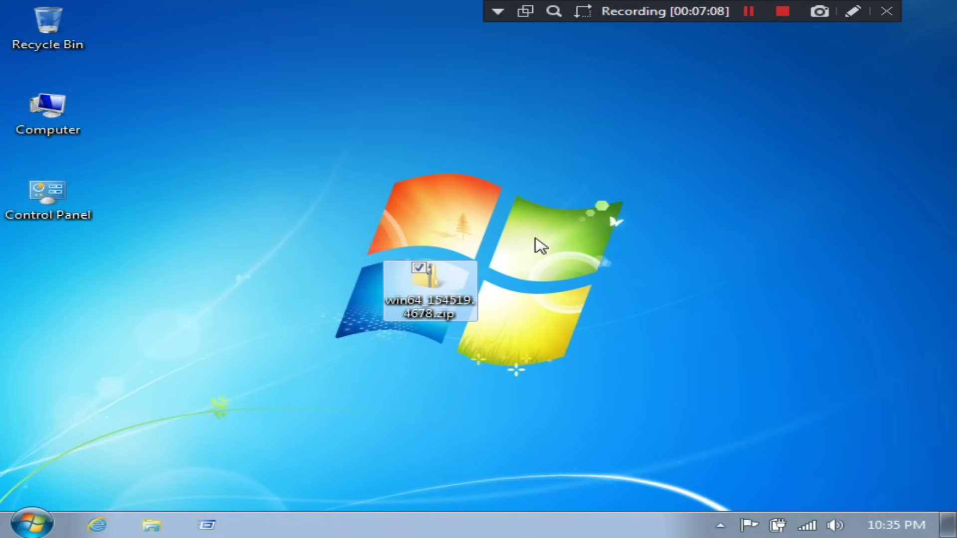
Step: Extract All of the driver zip into the suggested win64_154519.4678 folder
right_click(454, 280)
click(526, 225)
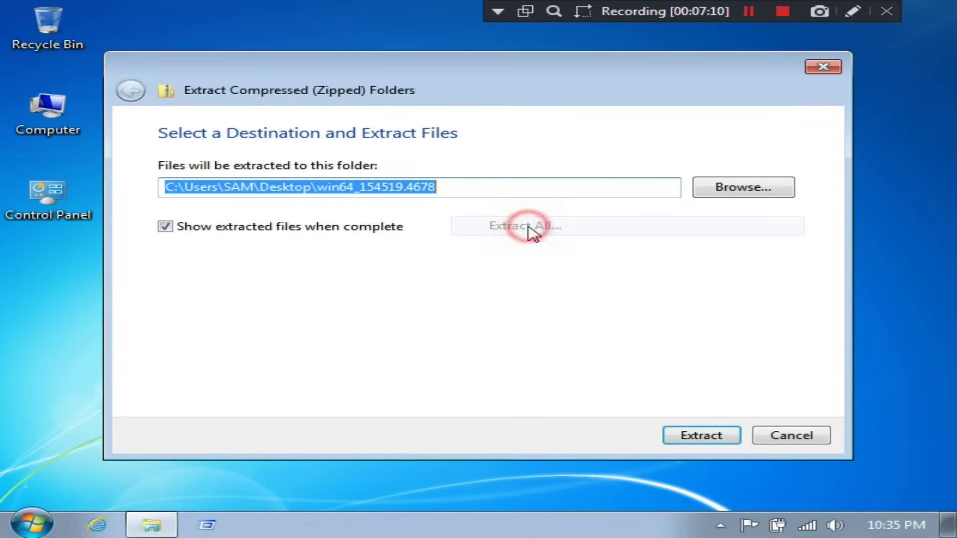
click(696, 437)
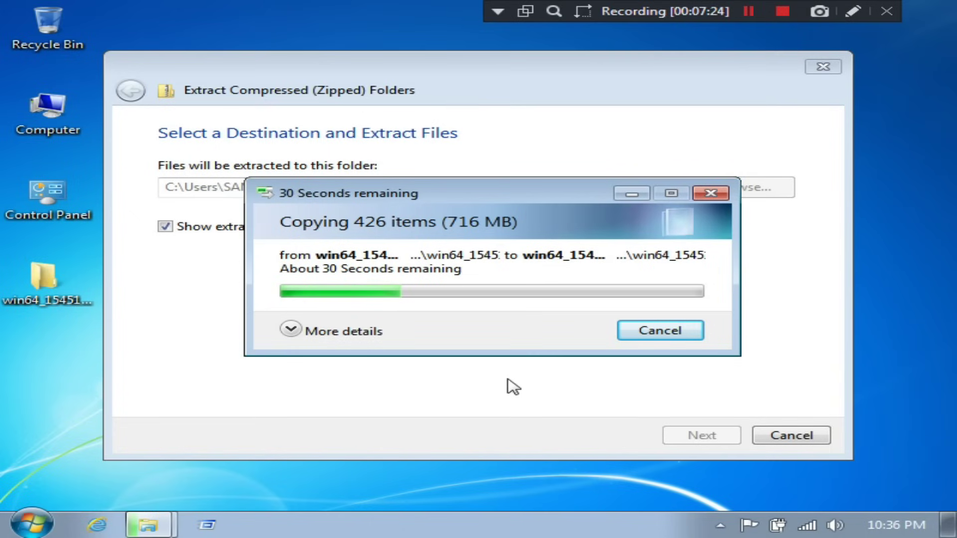
click(291, 330)
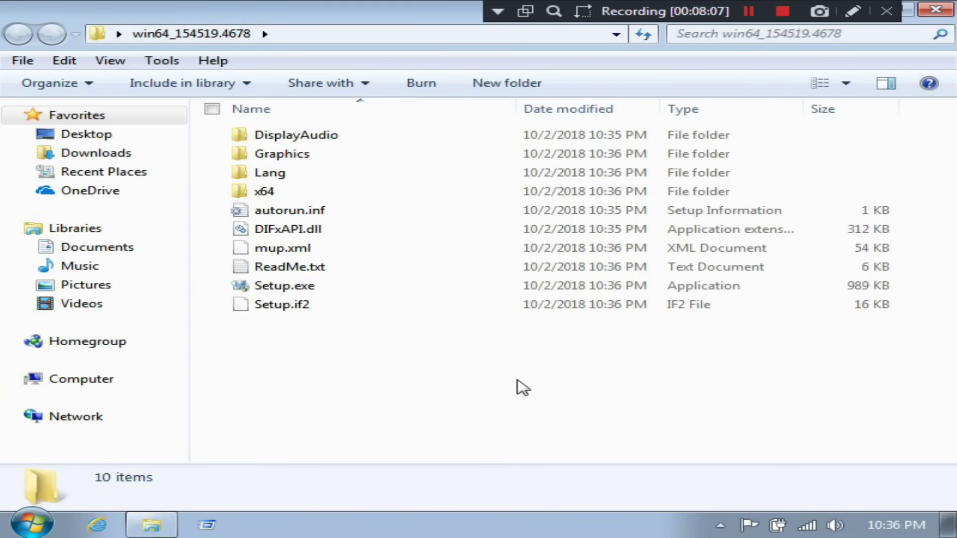
Step: Run the extracted Setup.exe, dismiss its minimum-requirements error, and open the Start menu
double_click(284, 286)
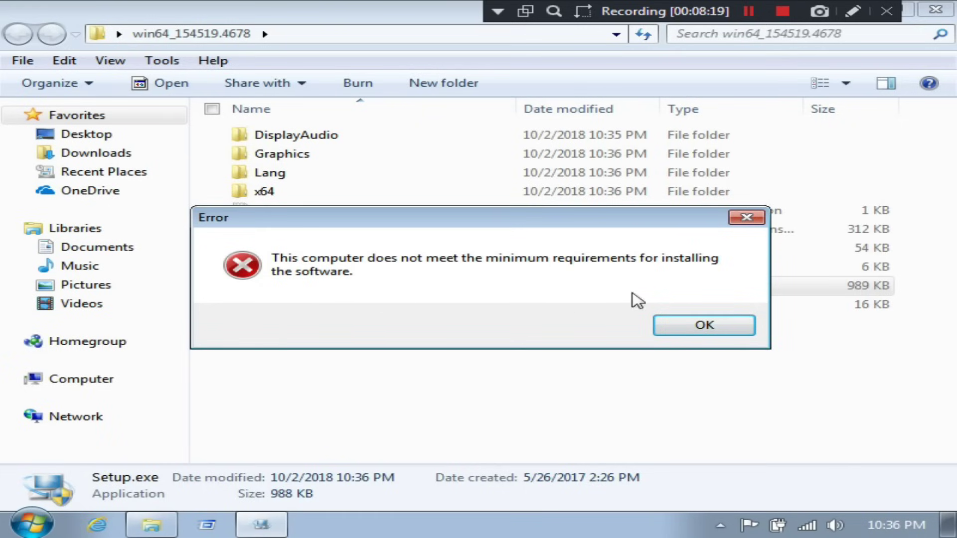
click(710, 327)
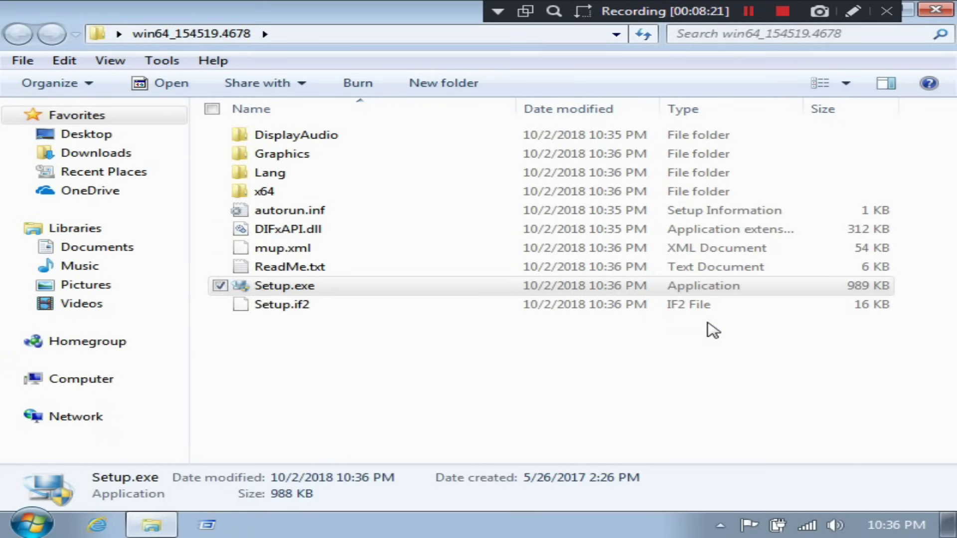
click(33, 524)
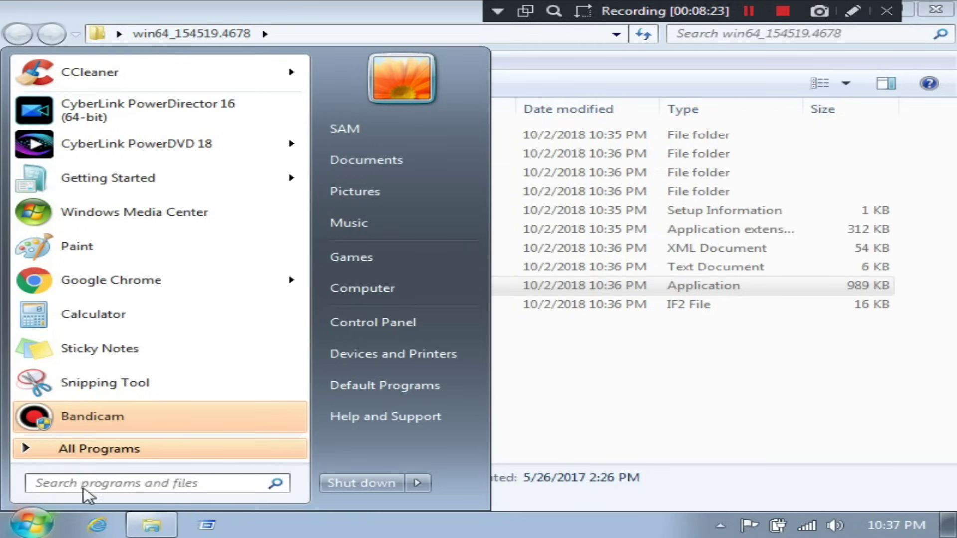
Step: Open Device Manager from Control Panel and select Standard VGA Graphics Adapter under Display adapters
click(372, 324)
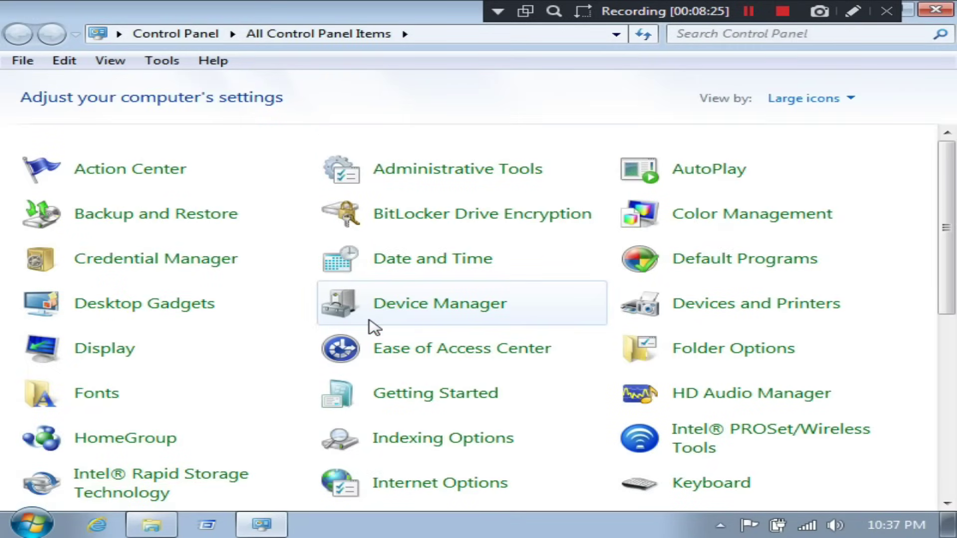
click(435, 304)
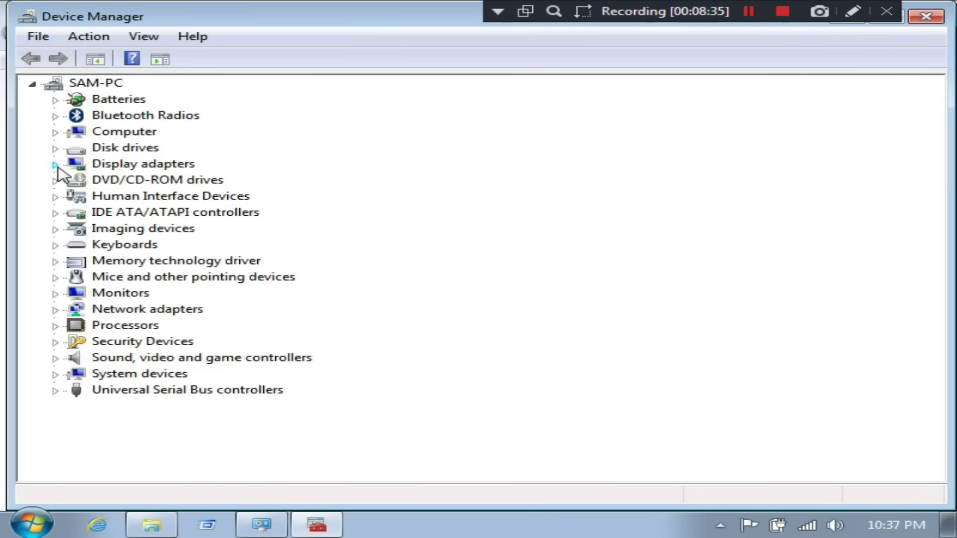
click(56, 165)
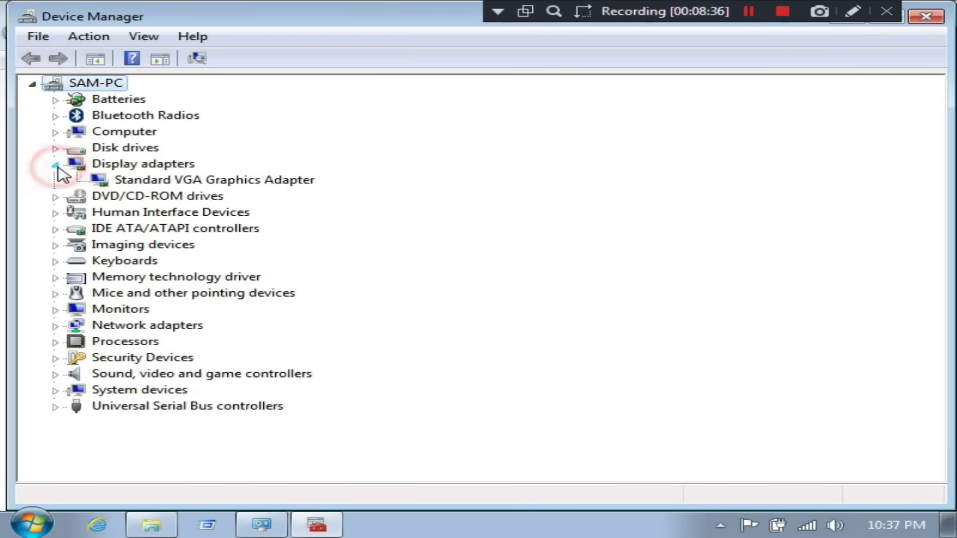
click(188, 181)
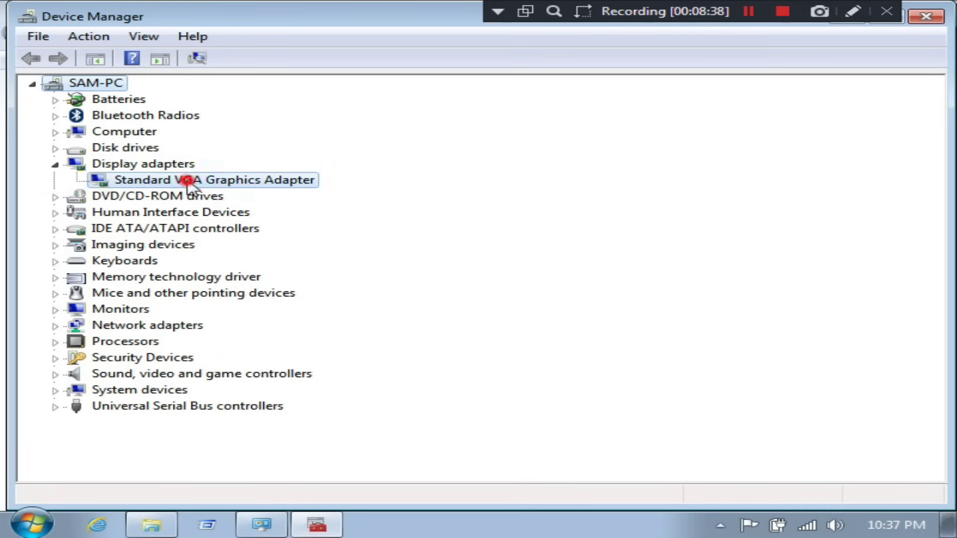
Step: Show the Standard VGA Graphics Adapter's Hardware Ids in Properties > Details, revealing DEV_5916
right_click(188, 183)
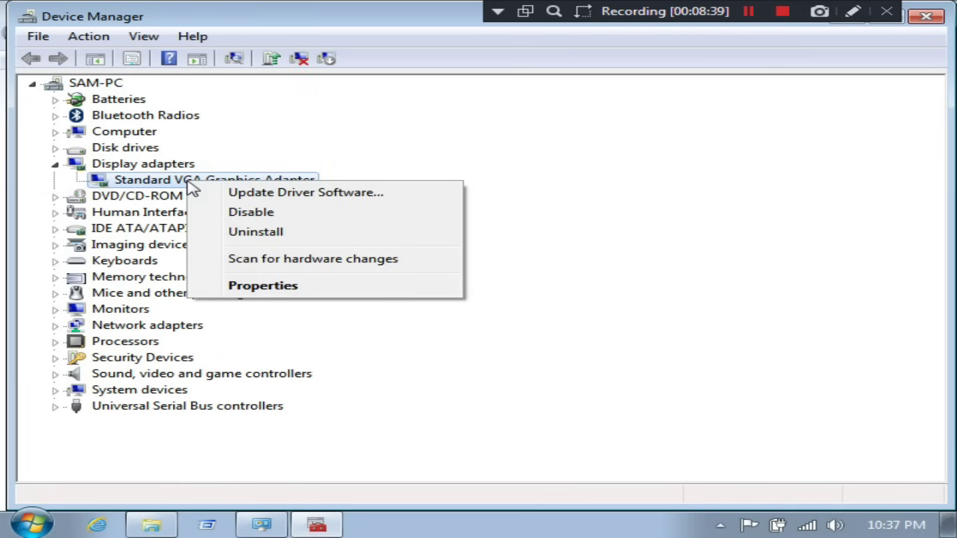
click(262, 286)
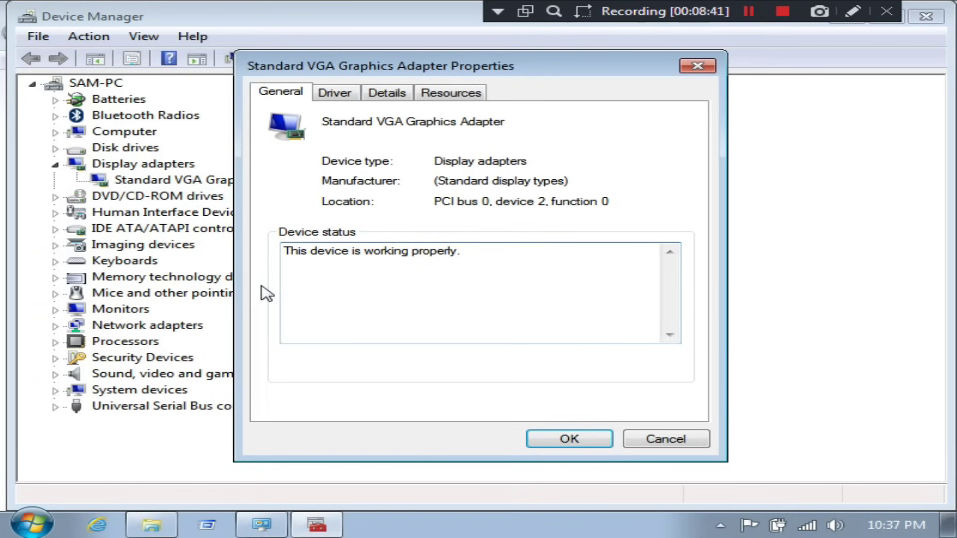
click(386, 95)
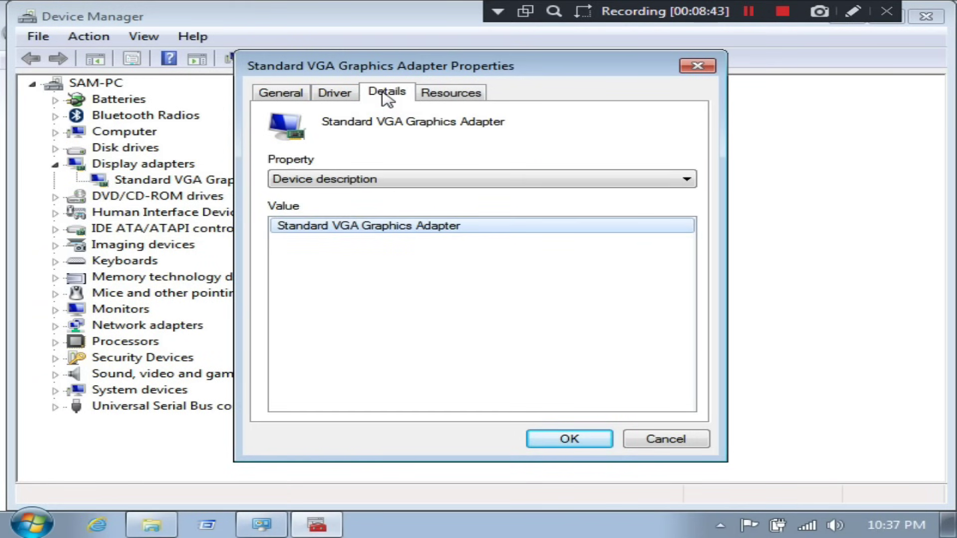
click(359, 178)
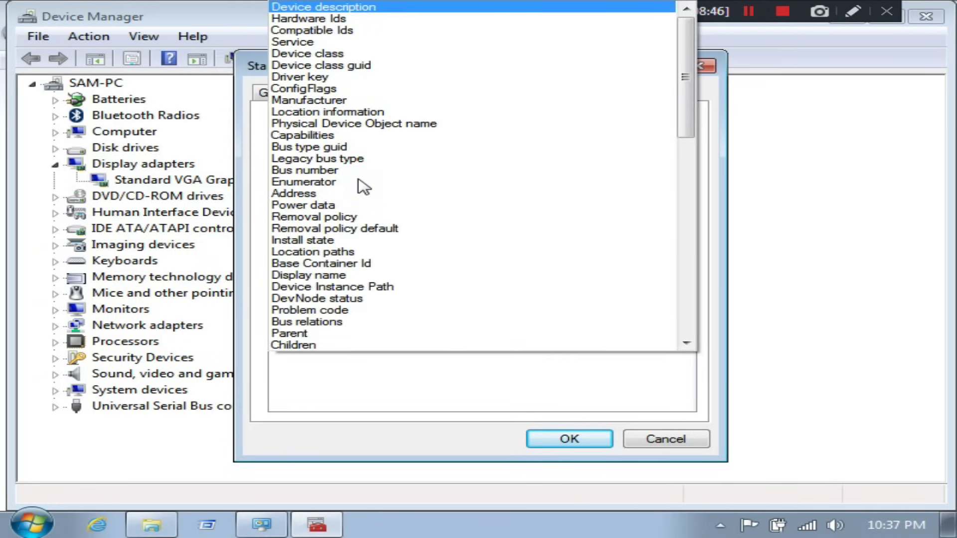
click(318, 20)
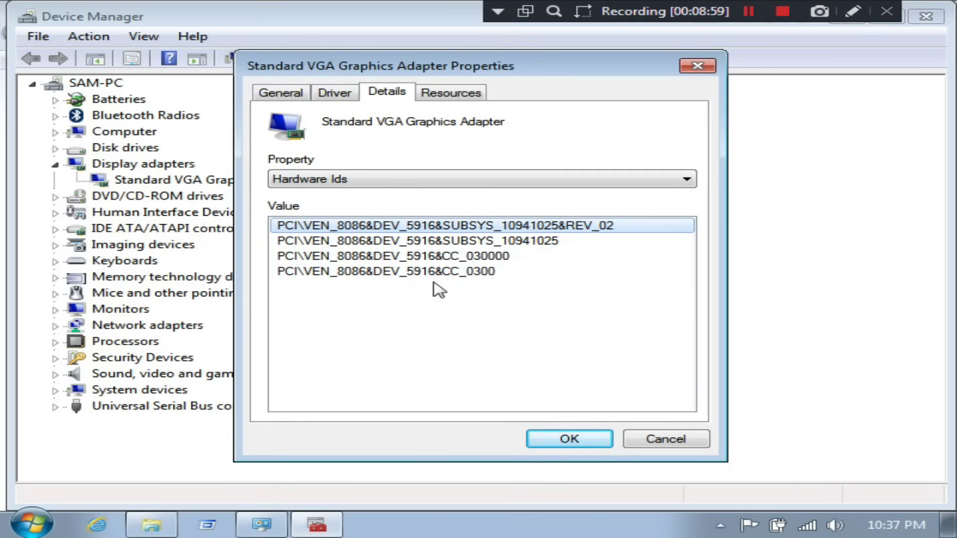
click(148, 529)
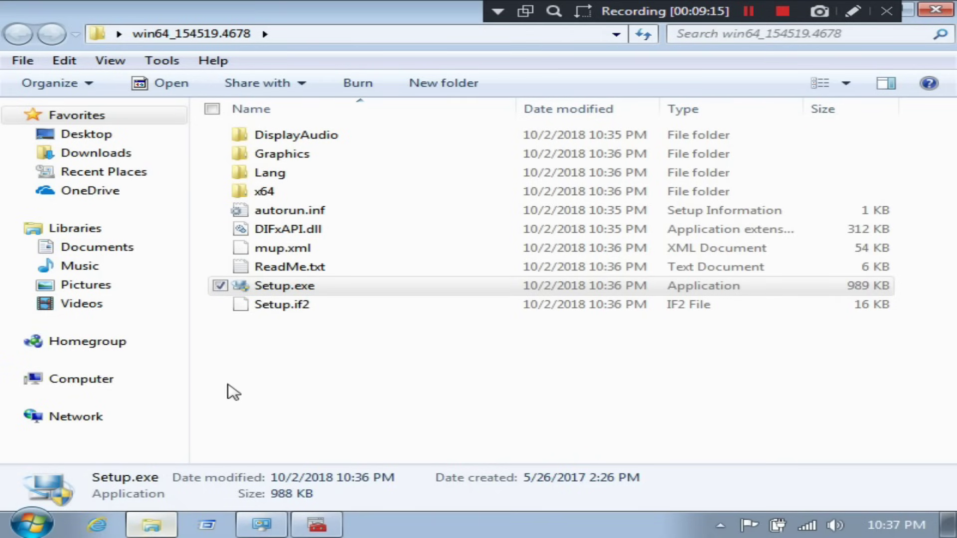
Step: Open igdlh64.inf from the extracted driver's Graphics folder, bringing up its security warning
click(275, 156)
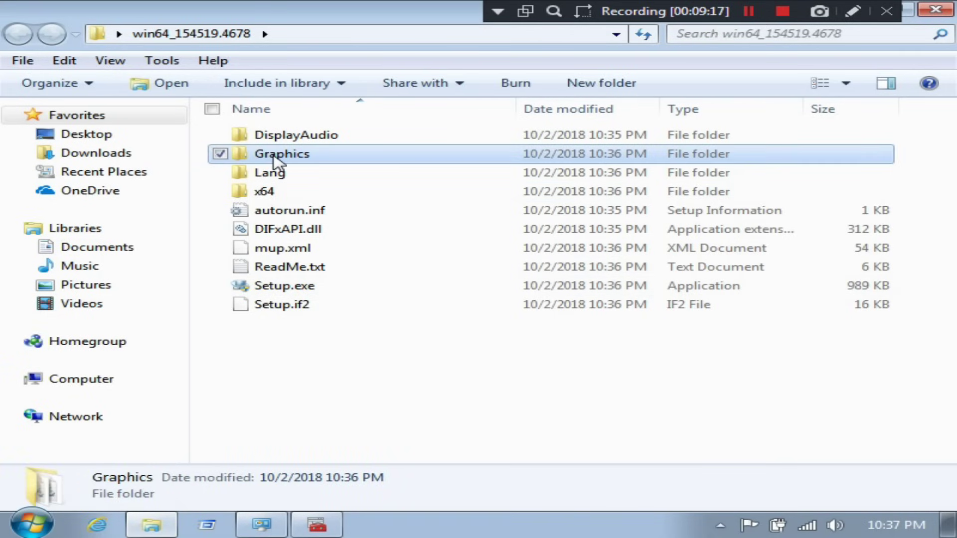
double_click(288, 155)
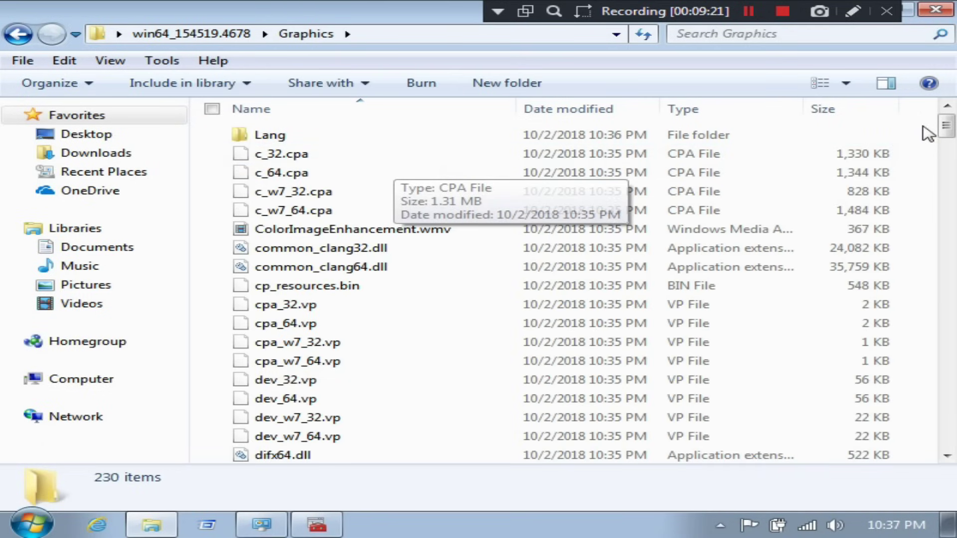
drag(946, 136, 946, 210)
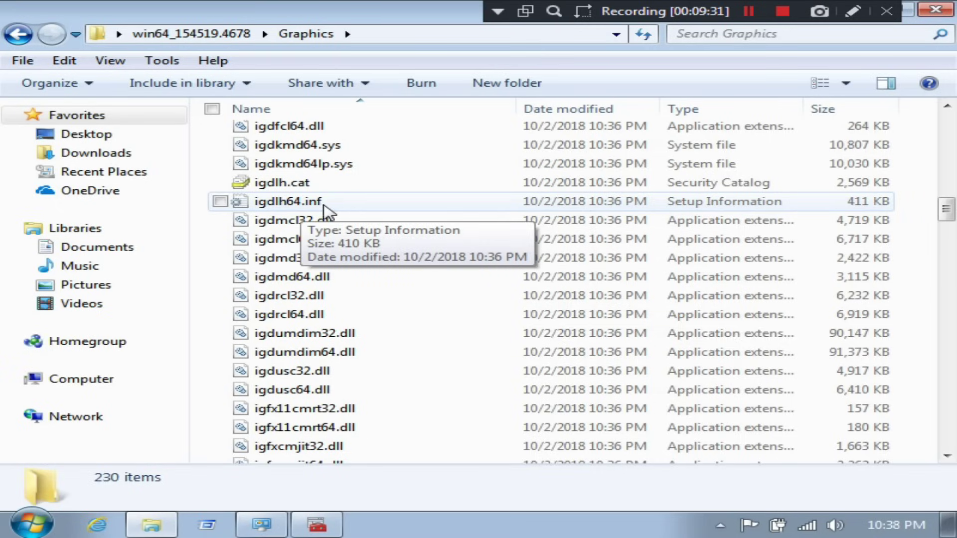
right_click(307, 202)
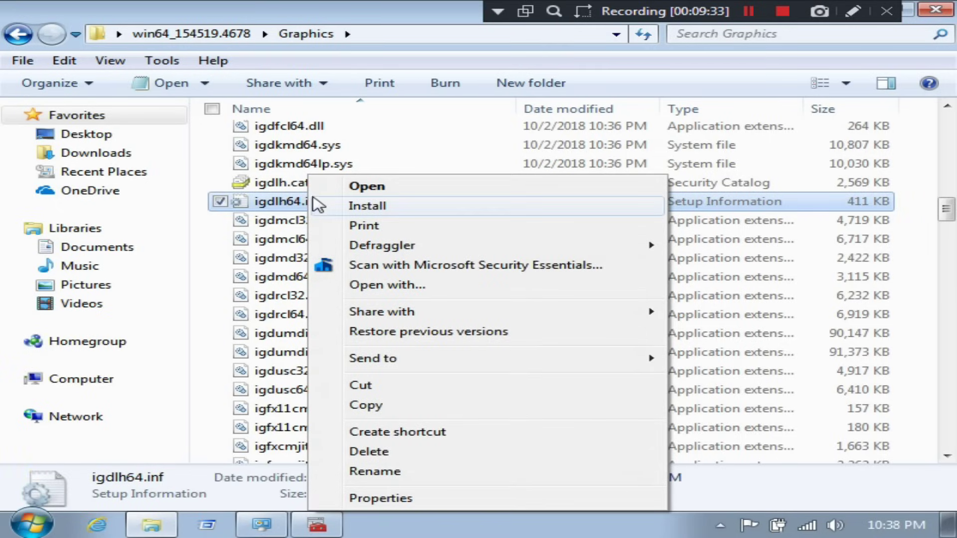
click(358, 186)
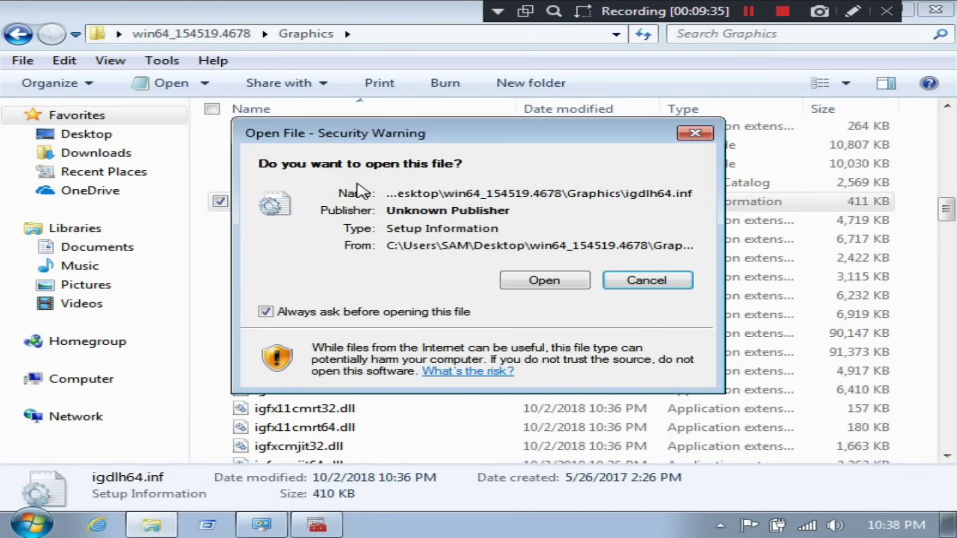
Step: Confirm opening igdlh64.inf in Notepad and search the file for '59'
click(542, 278)
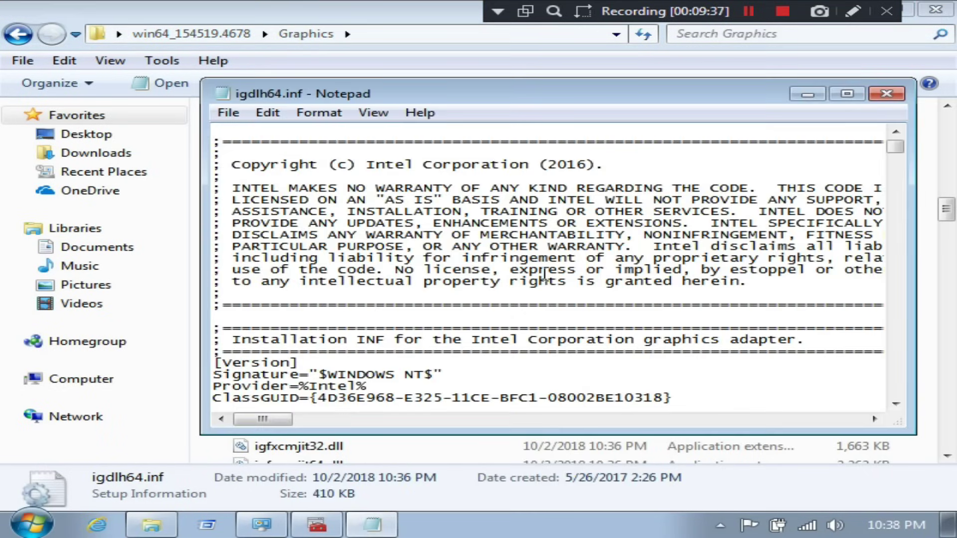
click(268, 113)
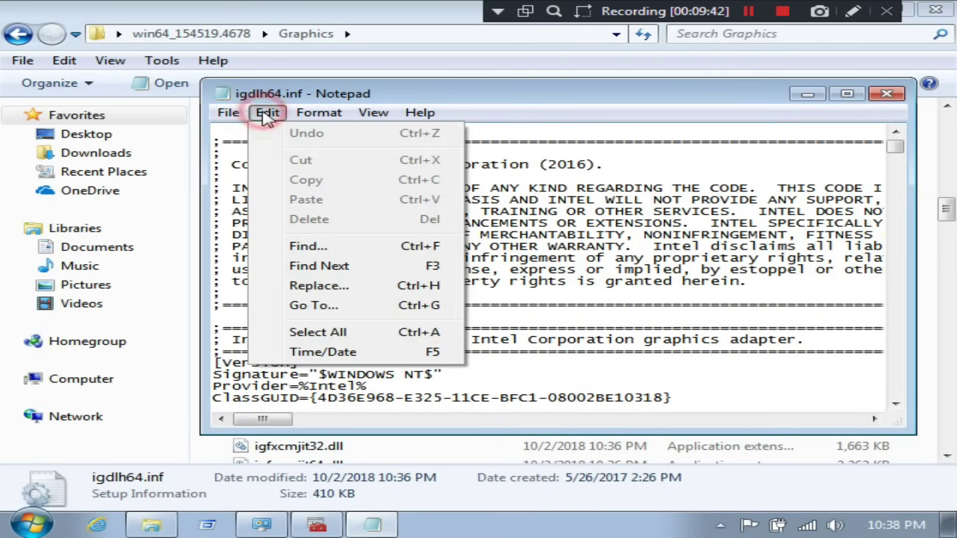
click(301, 247)
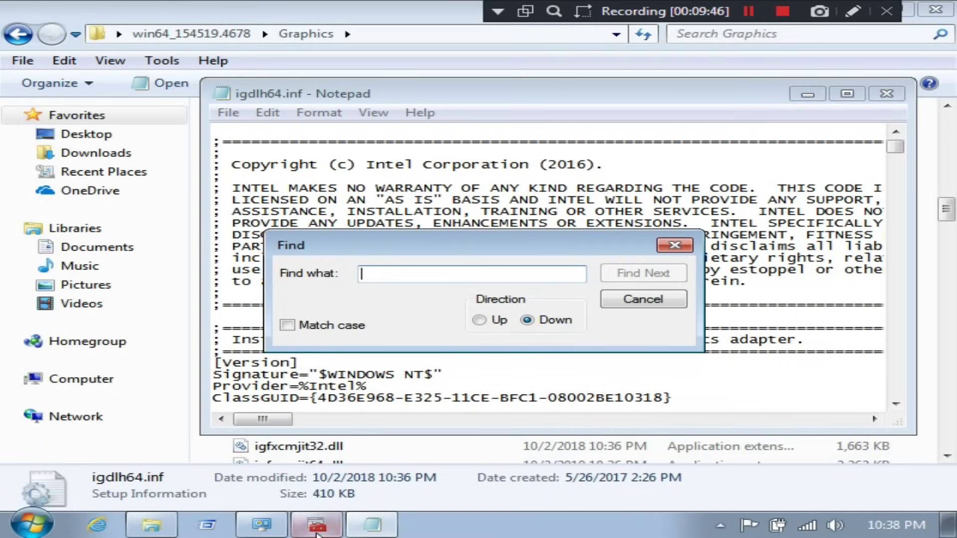
mouse_move(362, 533)
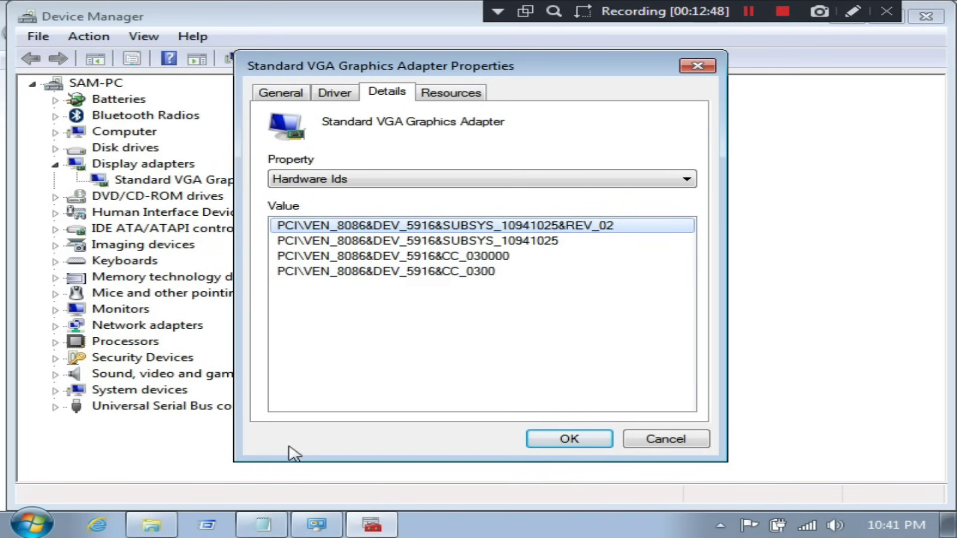
click(260, 524)
click(417, 274)
text(59)
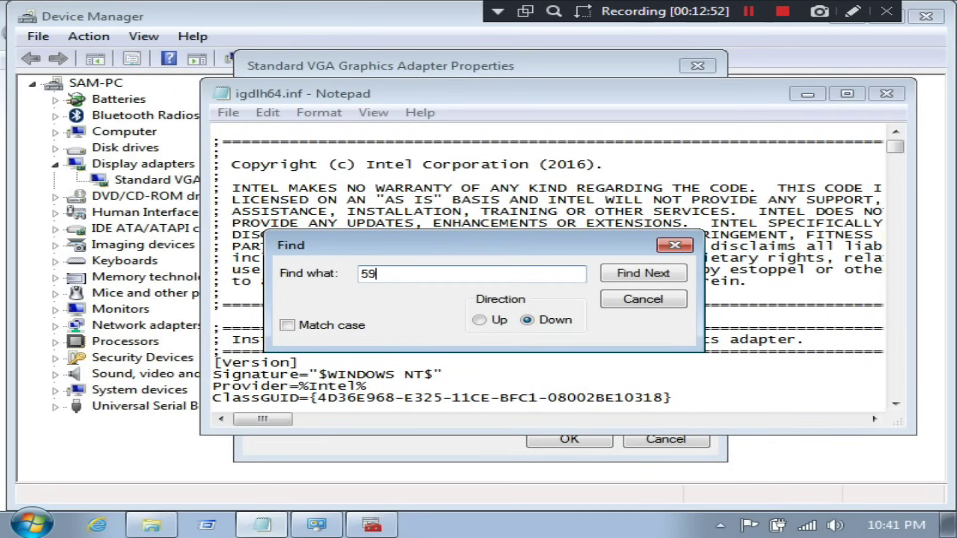
click(623, 275)
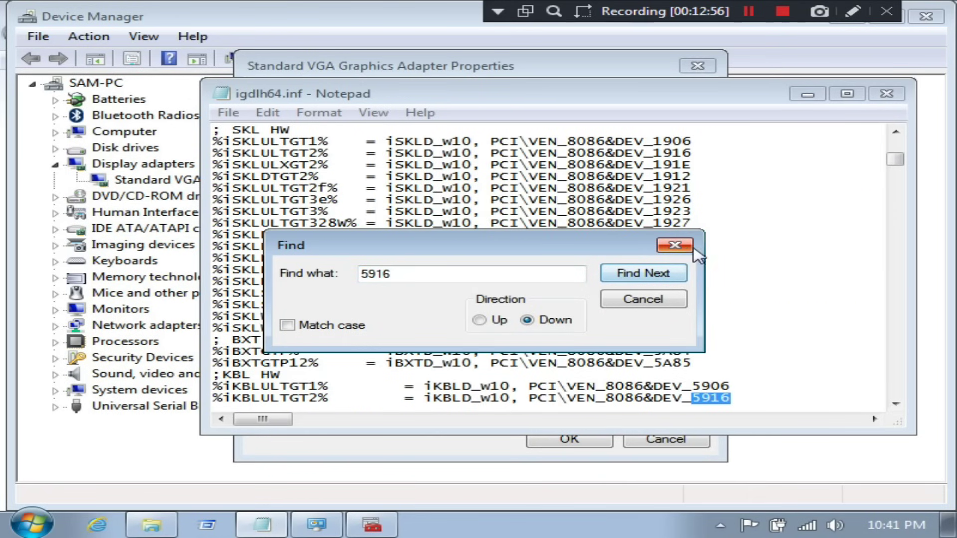
Step: Copy the %iKBLULTGT2% iKBLD_w10, PCI\VEN_8086&DEV_5916 line from the KBL HW list
click(676, 246)
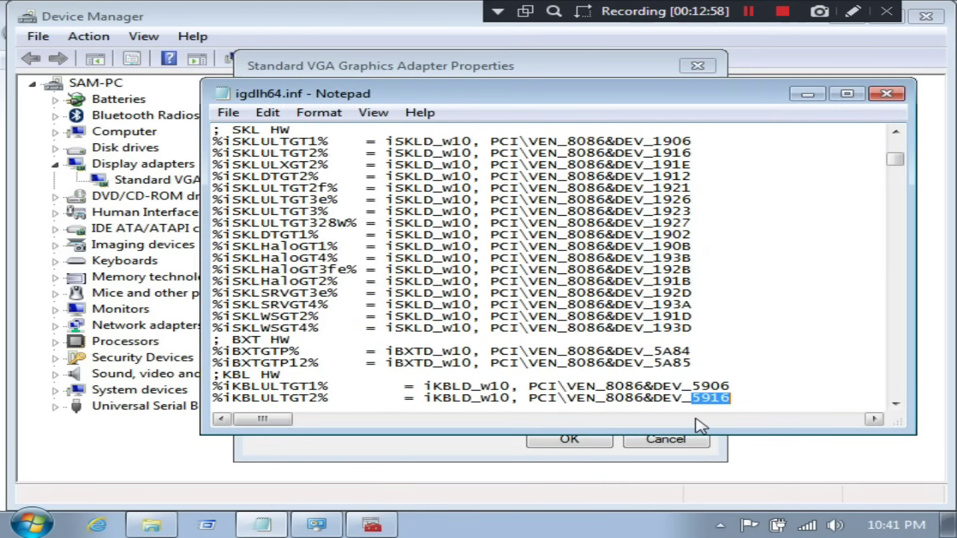
click(732, 398)
drag(734, 399, 210, 399)
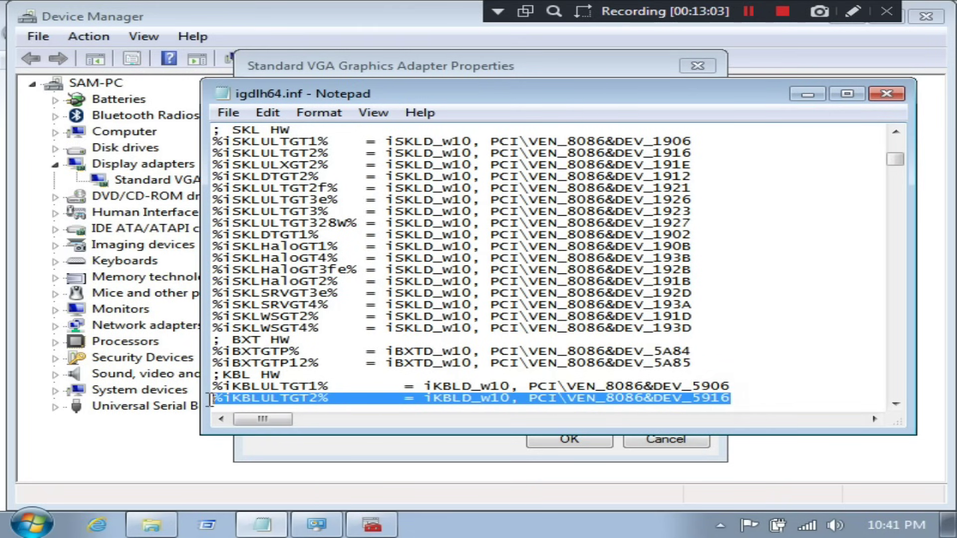
right_click(273, 404)
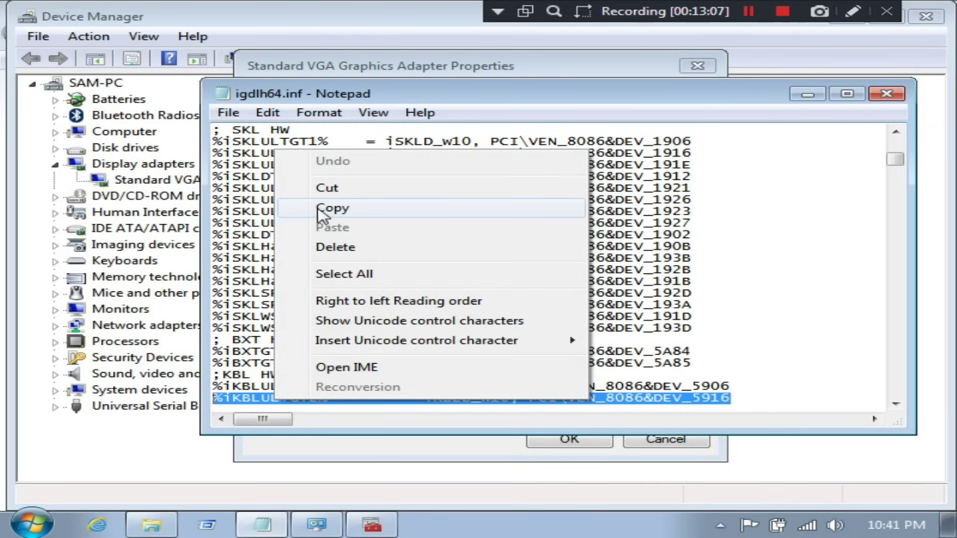
click(321, 210)
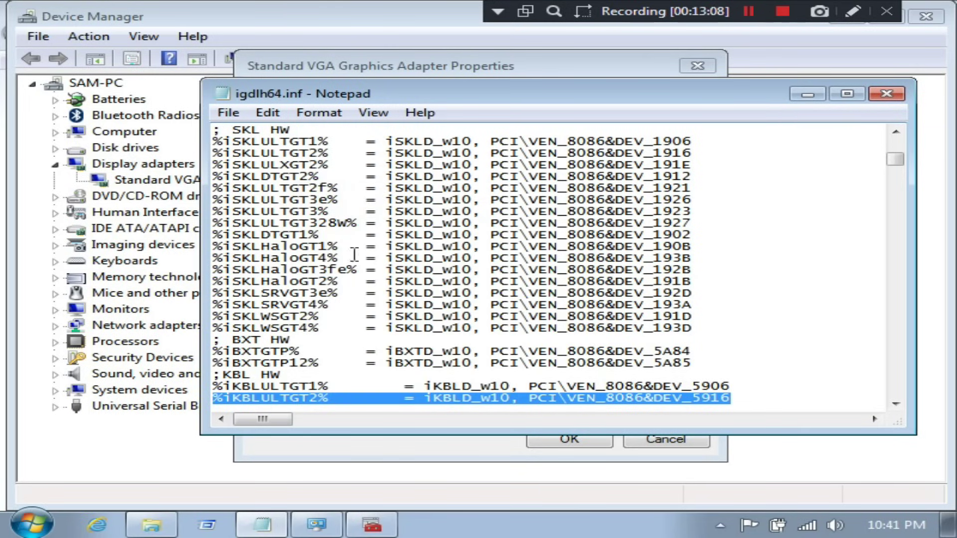
scroll(468, 264, up, 11)
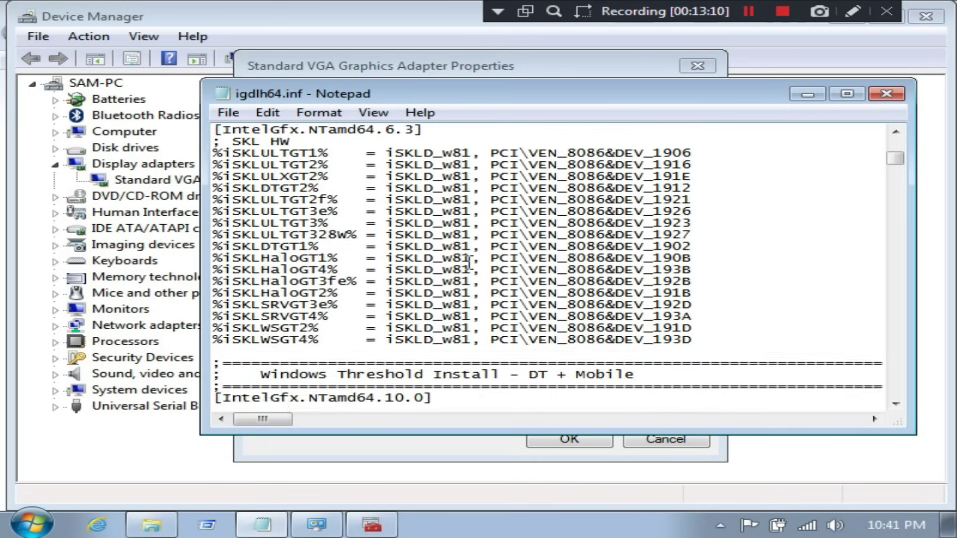
Step: Paste the DEV_5916 line on a new line after DEV_193D and align its spacing
scroll(469, 264, up, 10)
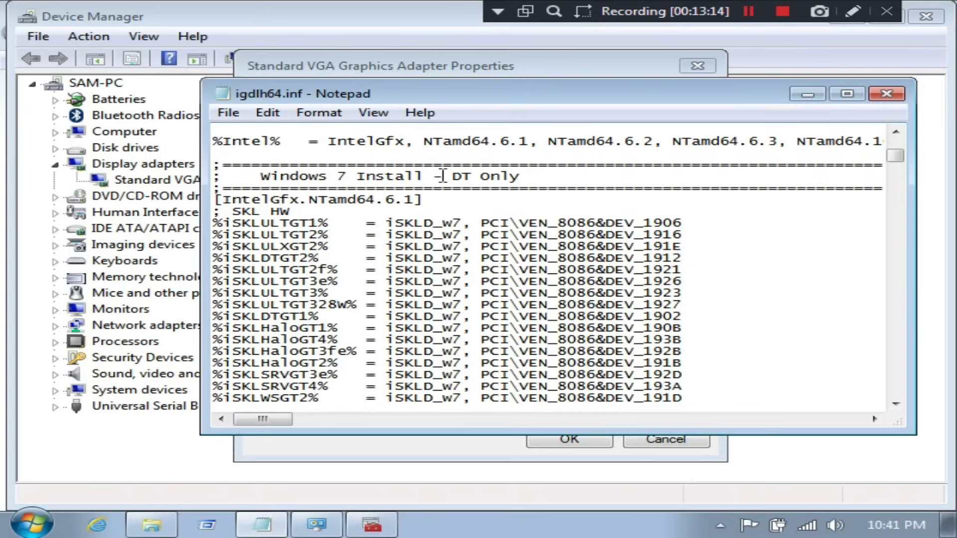
scroll(520, 182, down, 2)
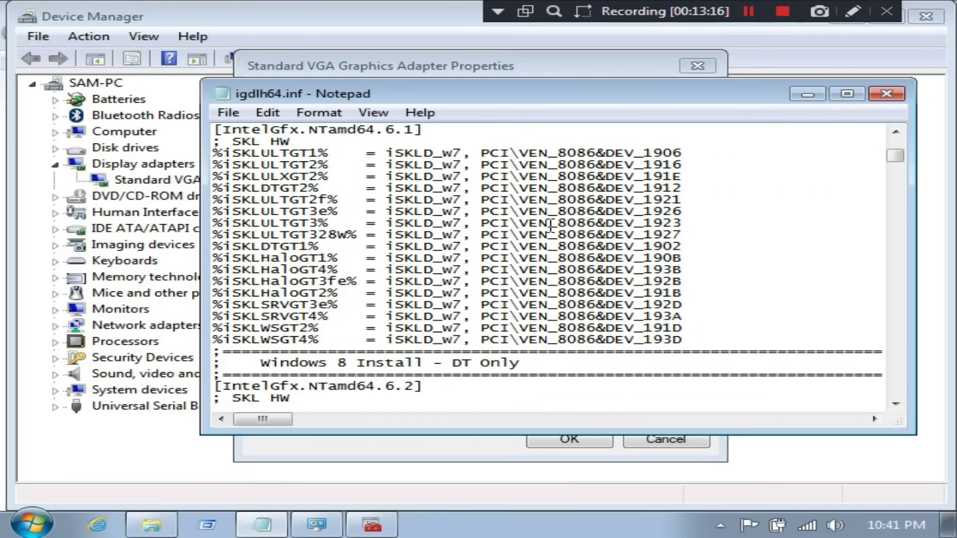
click(692, 340)
key(Return)
right_click(236, 352)
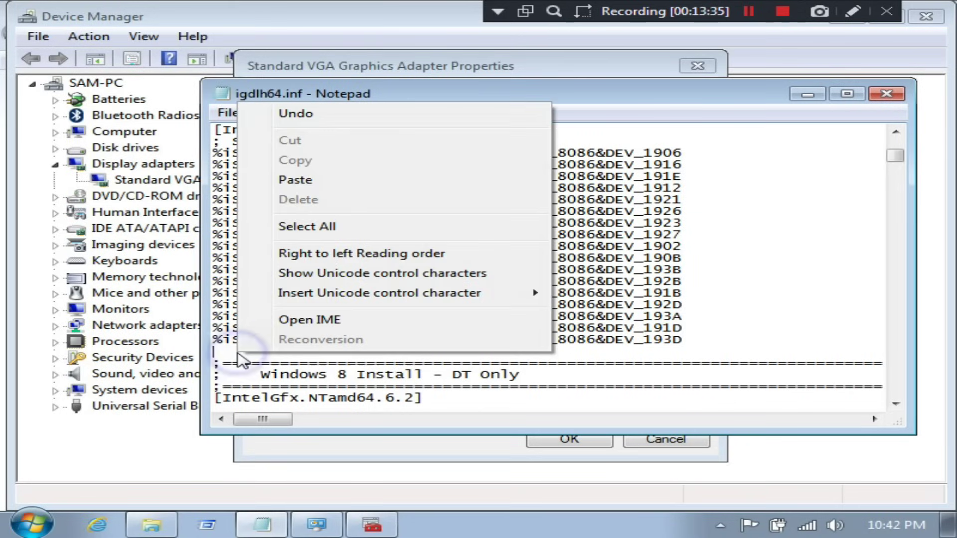
click(286, 183)
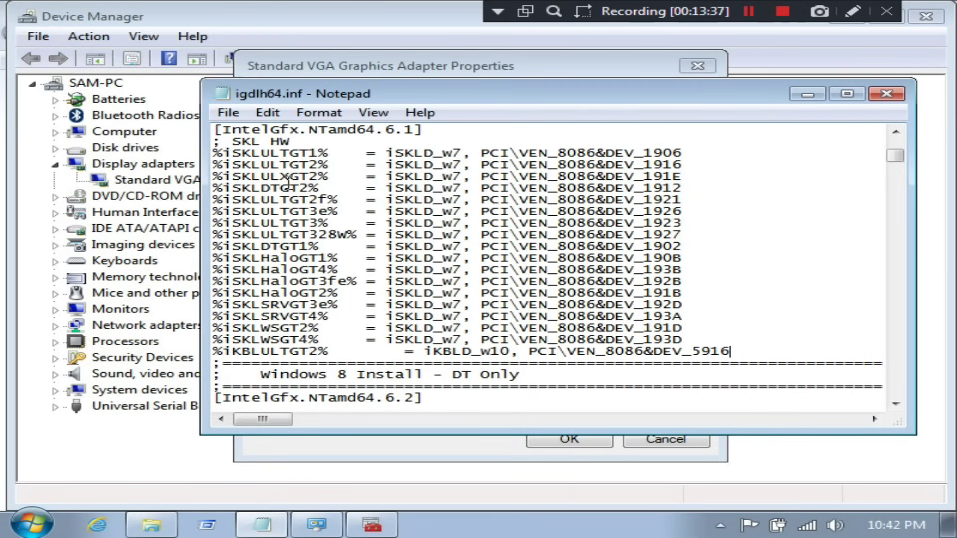
click(407, 353)
key(BackSpace)
key(BackSpace)
key(BackSpace)
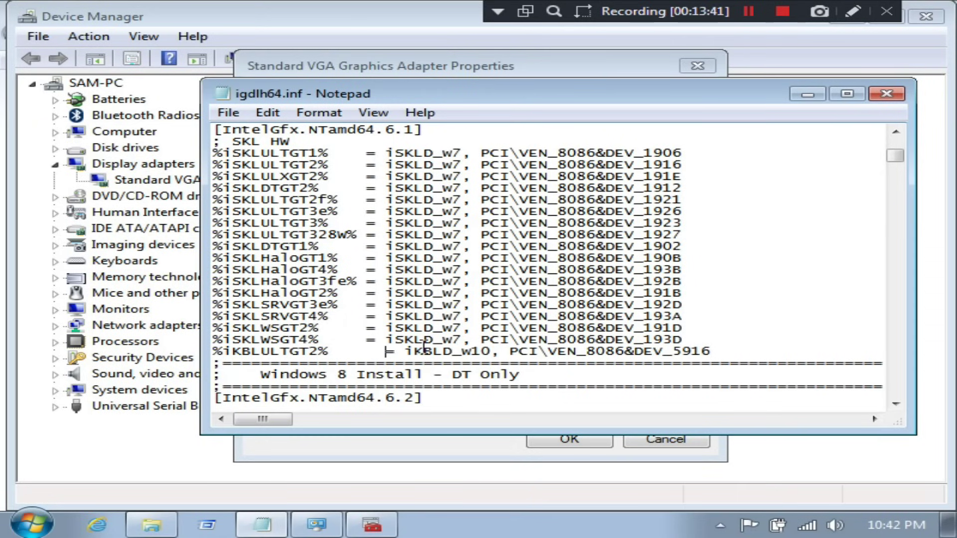
key(BackSpace)
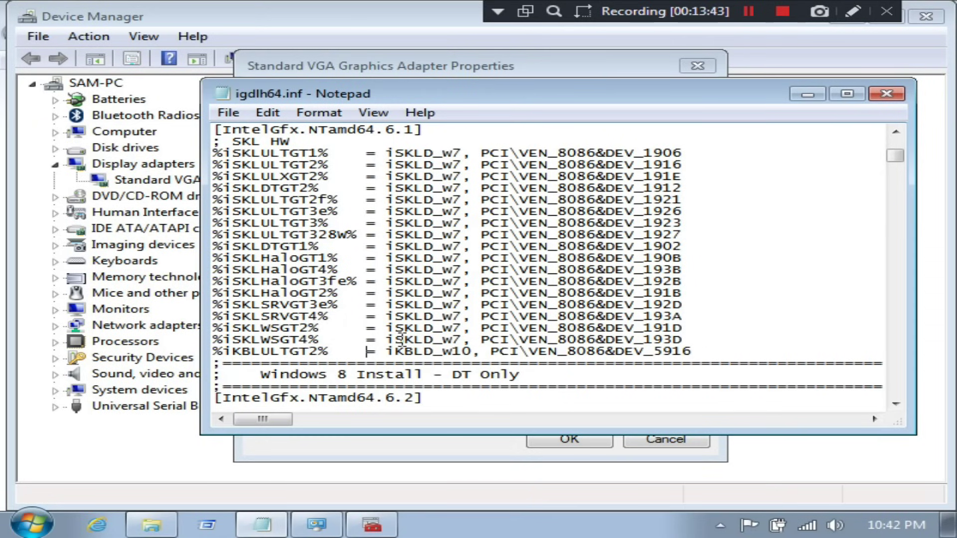
Step: Replace iKBLD_w10 with iSKLD_w7 in the pasted line and save igdlh64.inf
drag(386, 341, 436, 341)
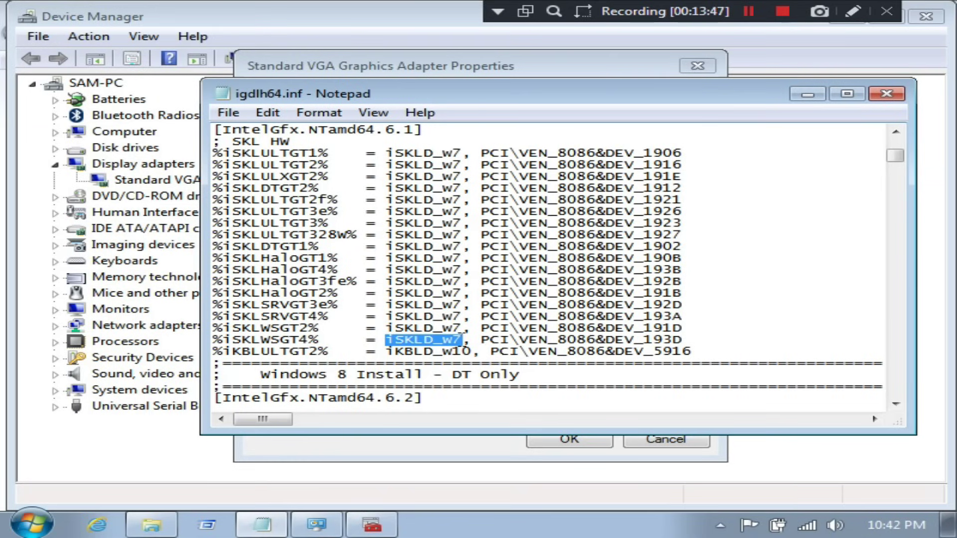
right_click(439, 341)
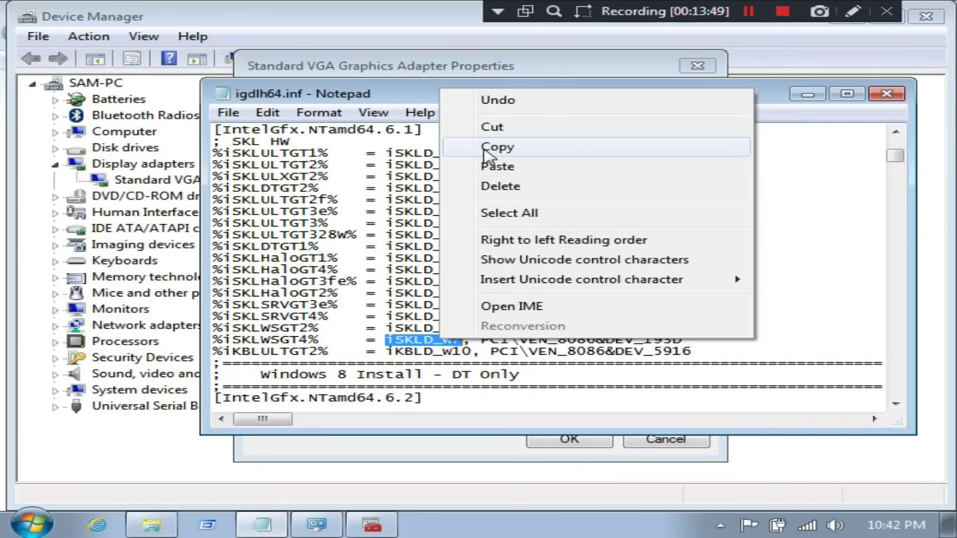
click(486, 147)
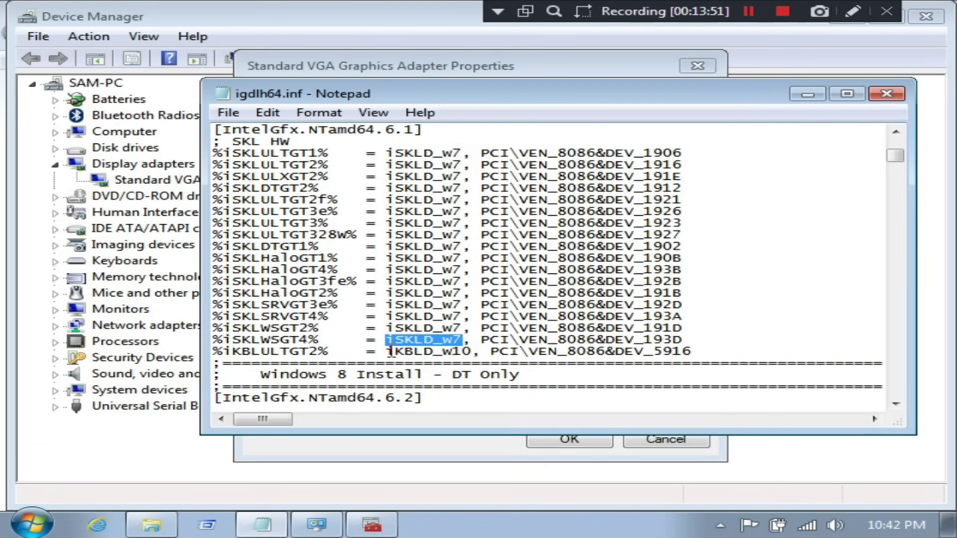
drag(387, 352, 455, 354)
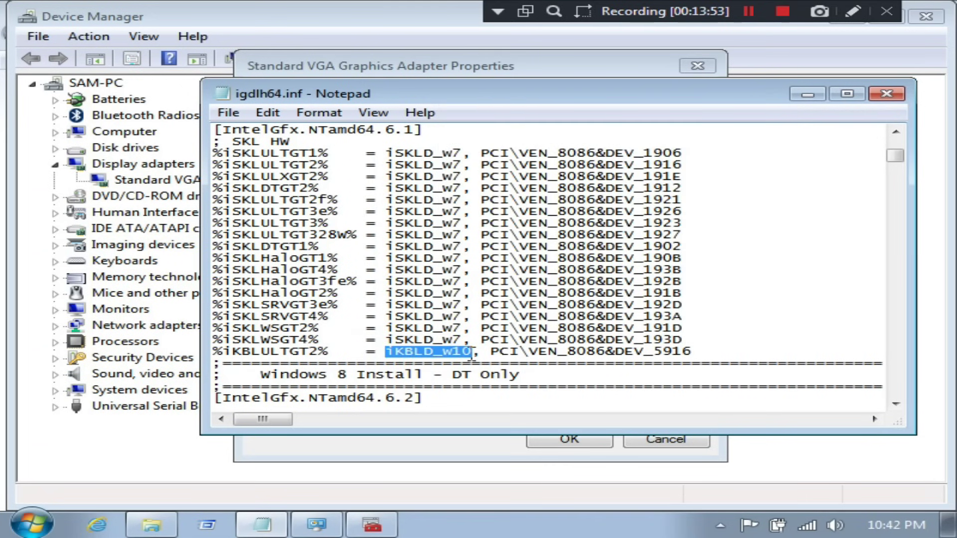
right_click(458, 352)
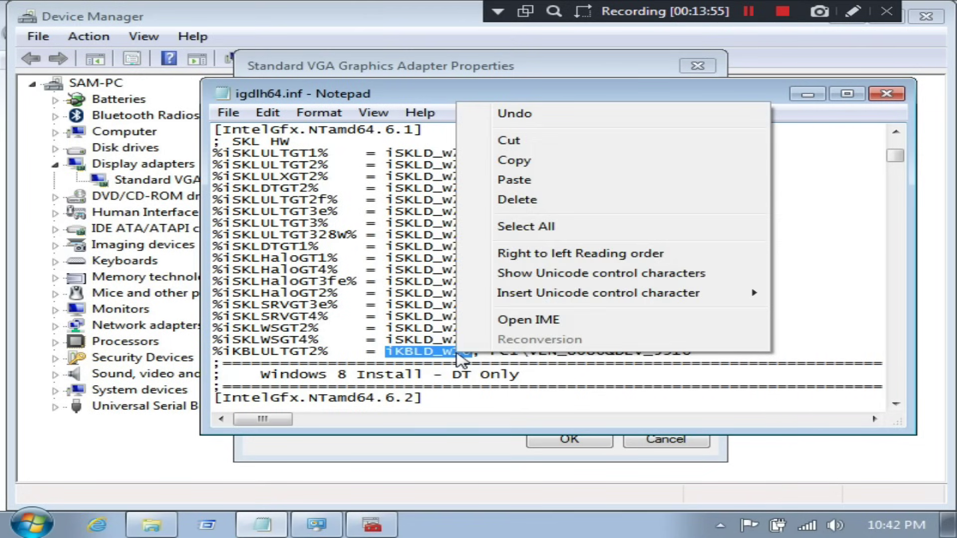
click(505, 180)
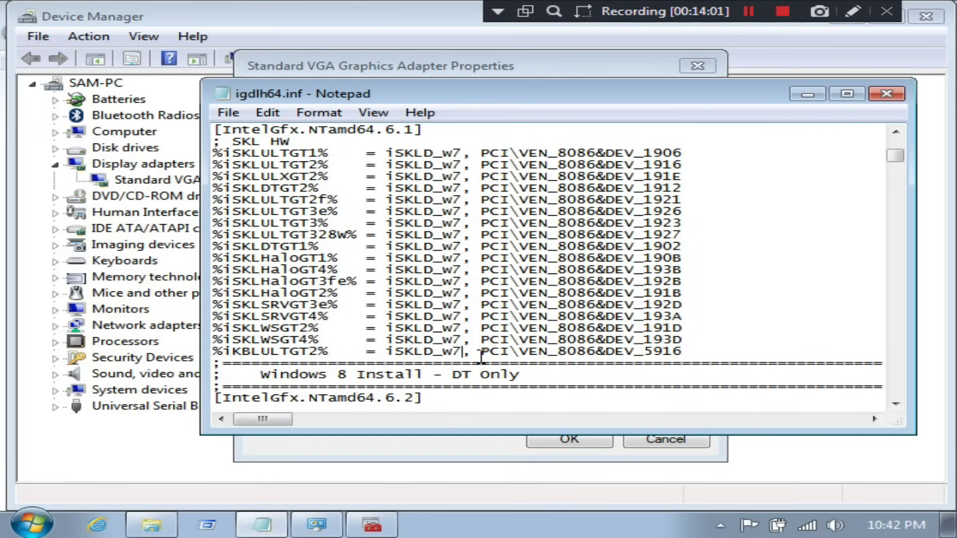
click(228, 114)
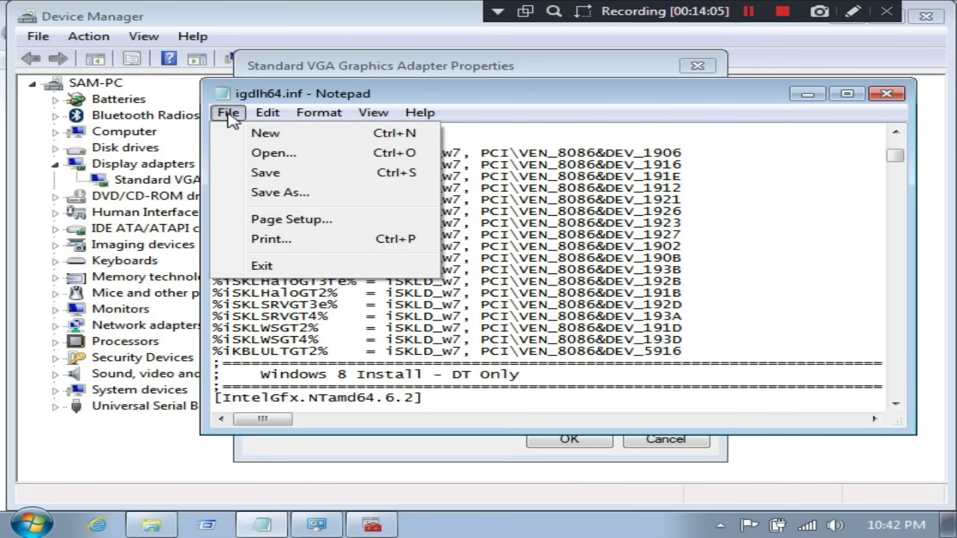
click(263, 174)
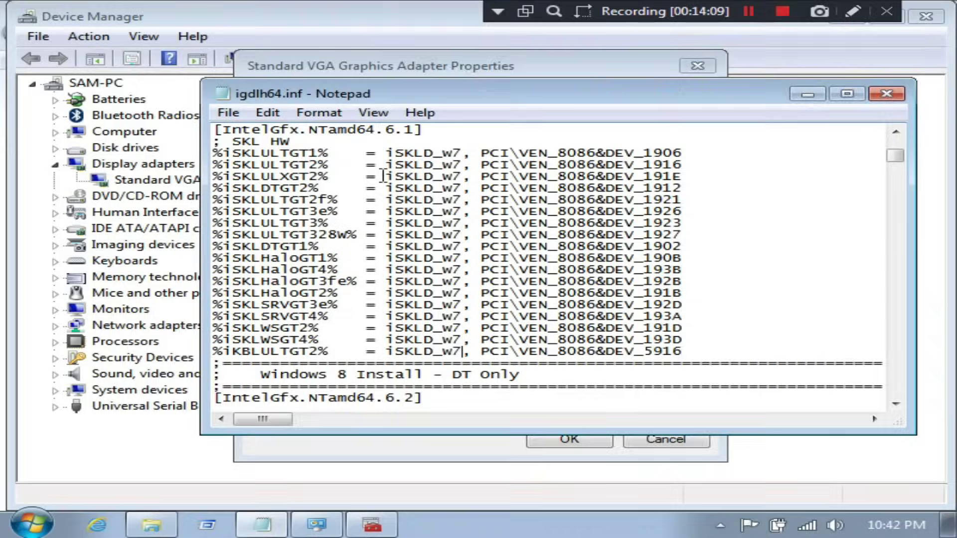
Step: Close Notepad, the adapter properties, Device Manager, Control Panel and the Graphics folder
click(887, 93)
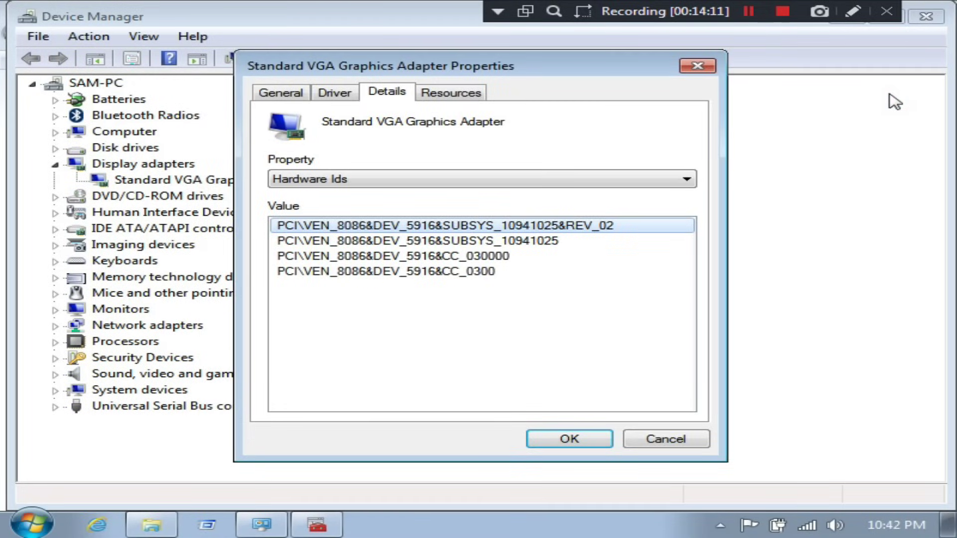
click(697, 65)
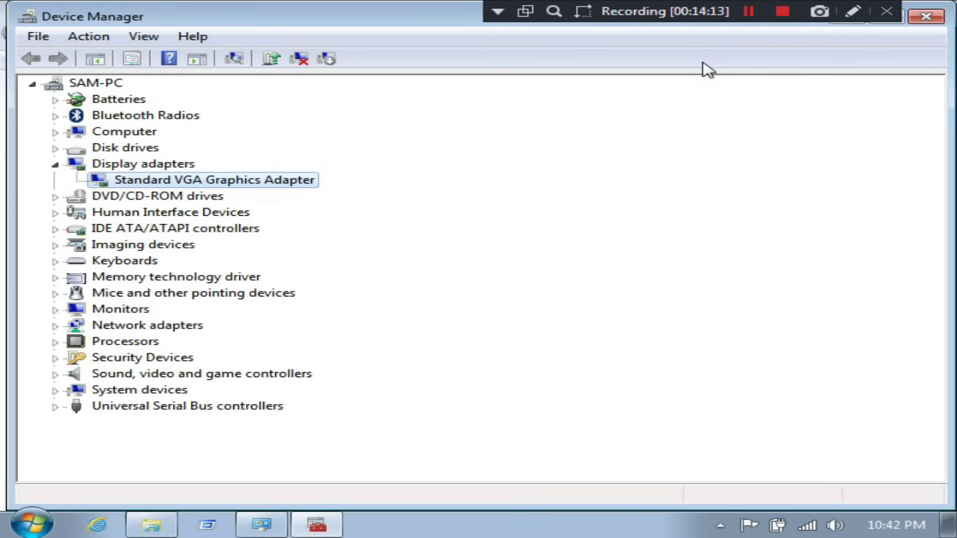
click(925, 17)
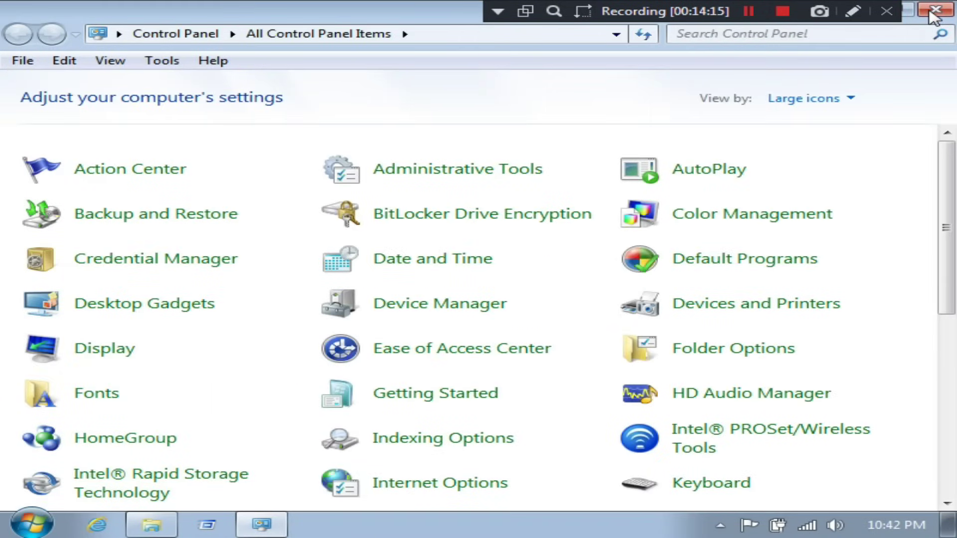
click(934, 12)
click(934, 12)
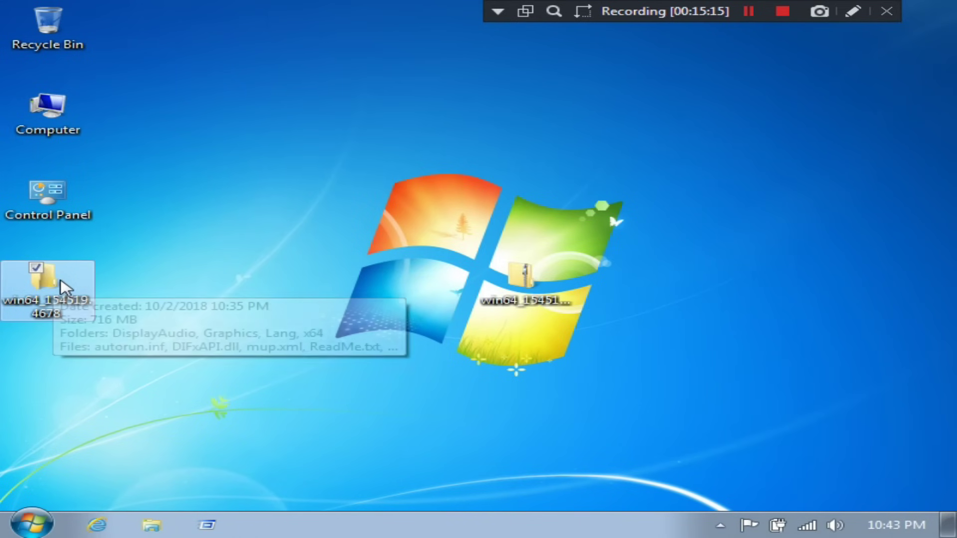
Step: Run Setup.exe from the win64_154519.4678 folder and accept the Intel licence agreement
click(64, 280)
double_click(64, 280)
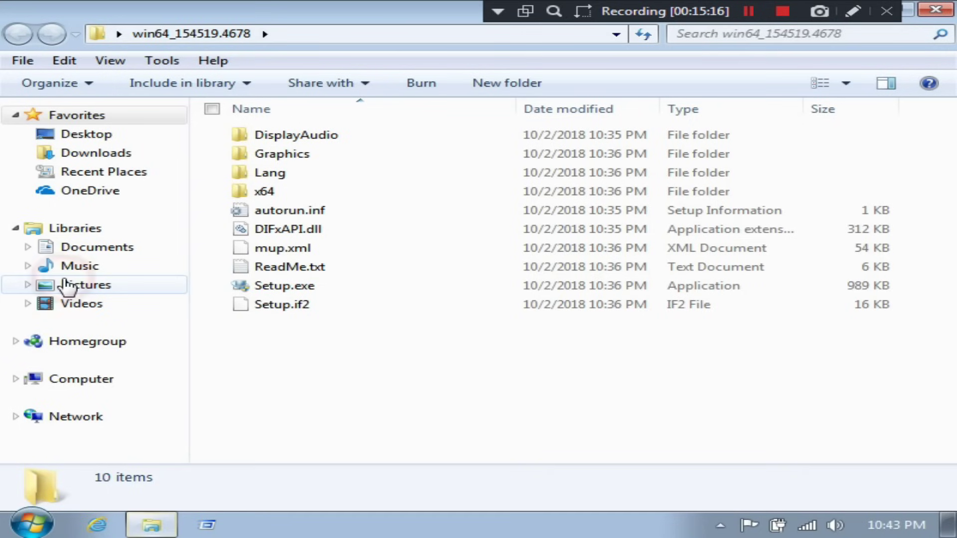
click(277, 288)
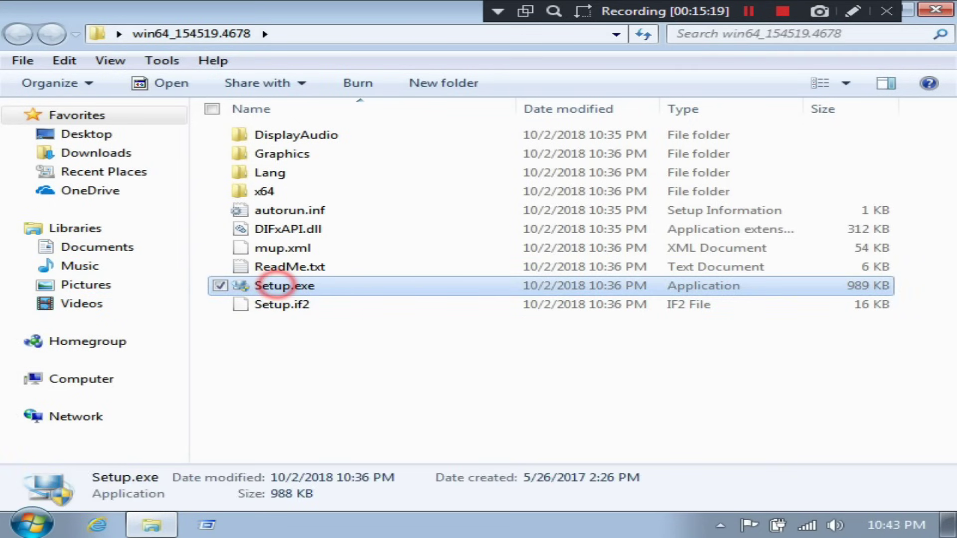
double_click(275, 287)
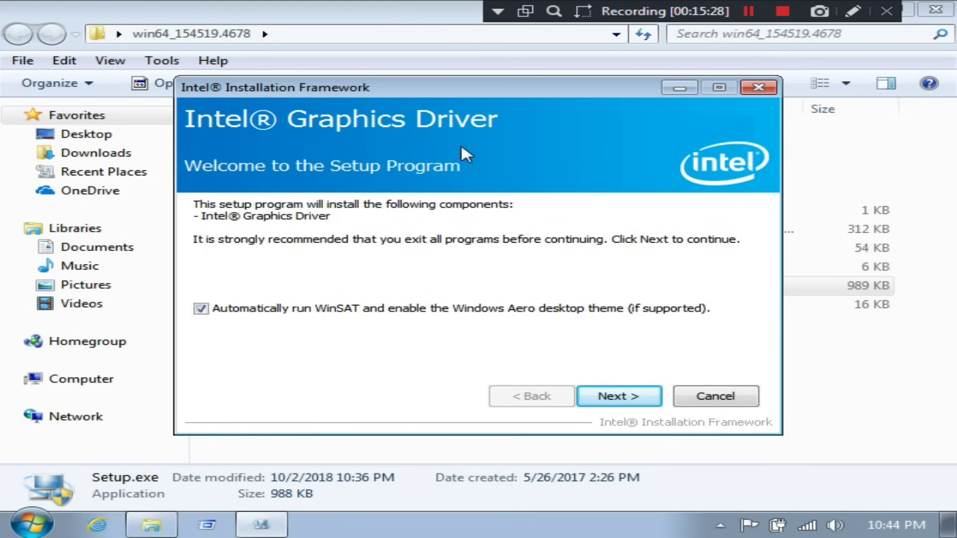
click(620, 397)
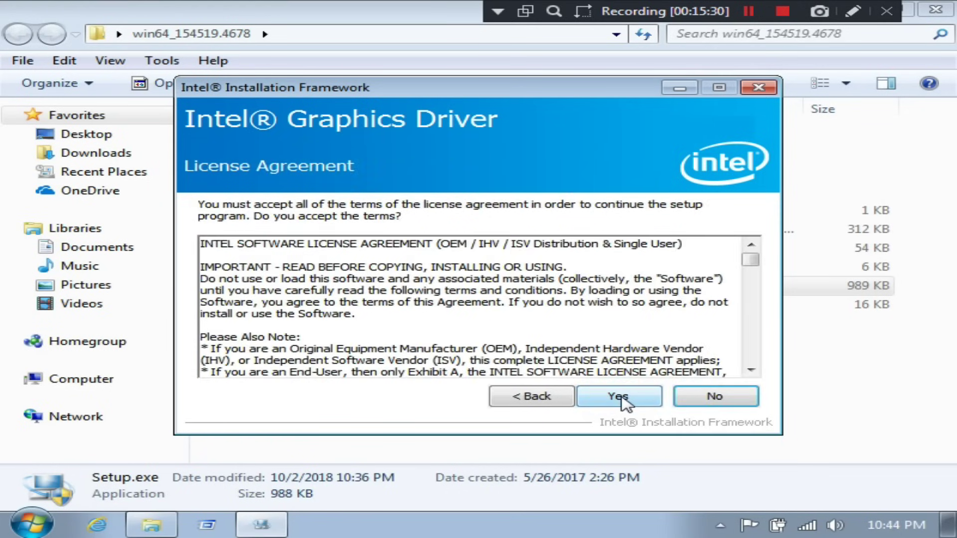
click(622, 398)
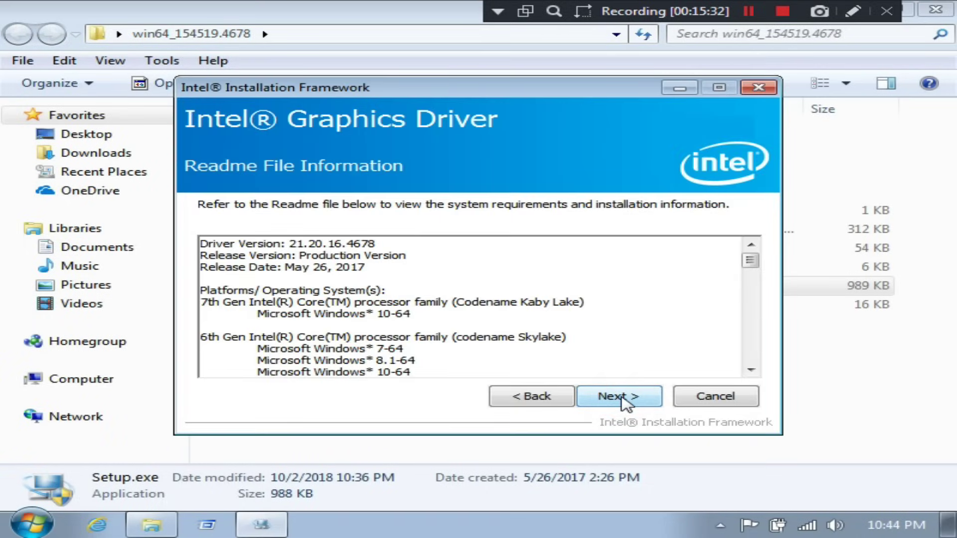